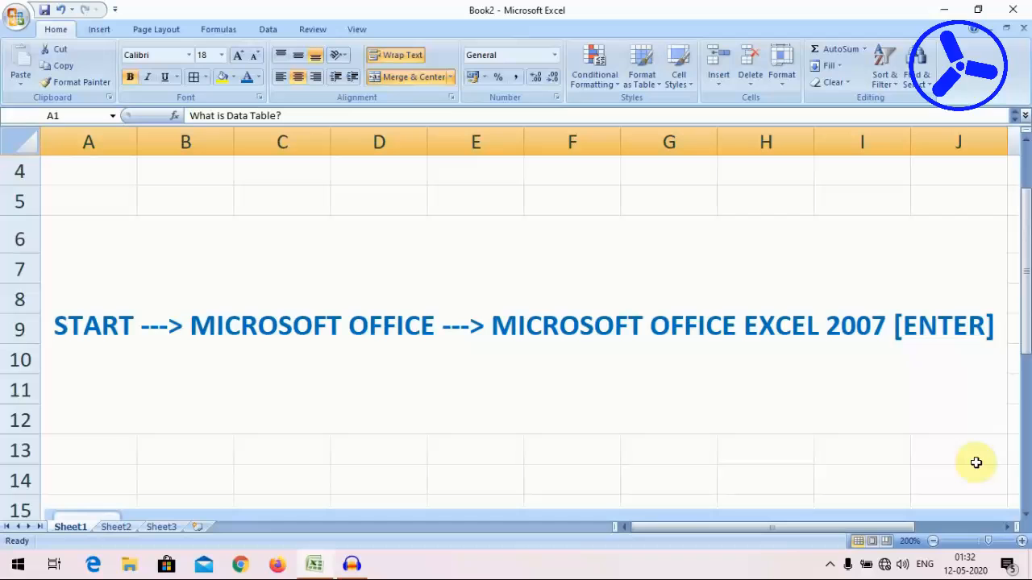
Go through the notes on Sheet1 and switch to Sheet2 with the loan tables.
scroll(976, 462, "down", 2)
scroll(976, 463, "down", 1)
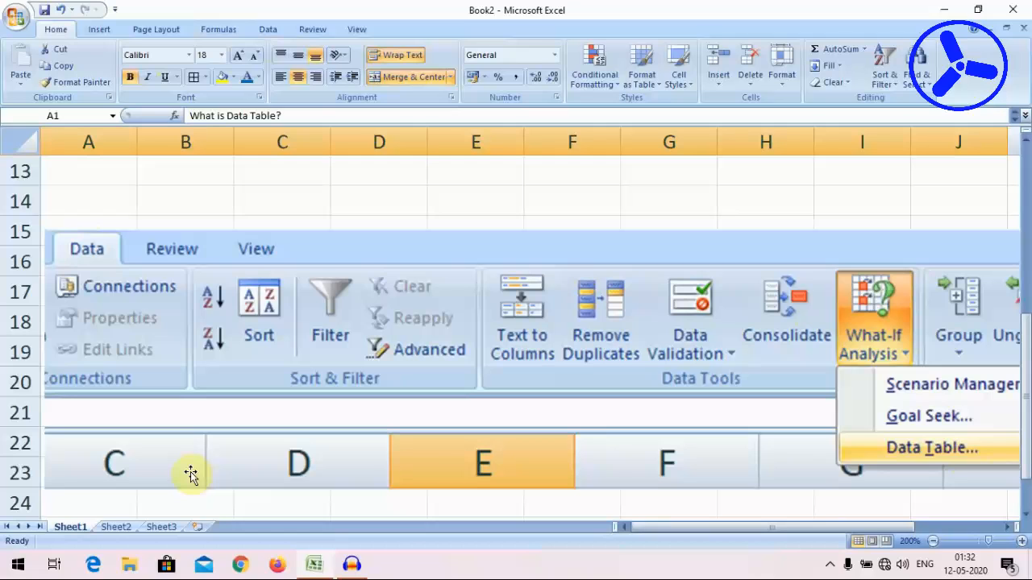
left_click(115, 526)
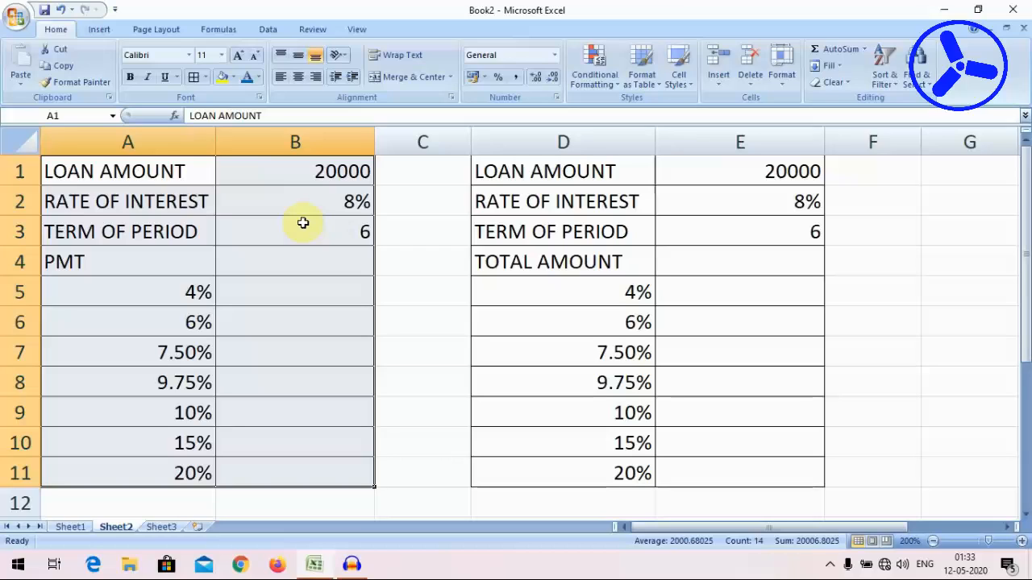
Calculate the monthly loan payment in cell B4 with the formula =PMT(B2/12,B3*12,B1).
left_click(278, 269)
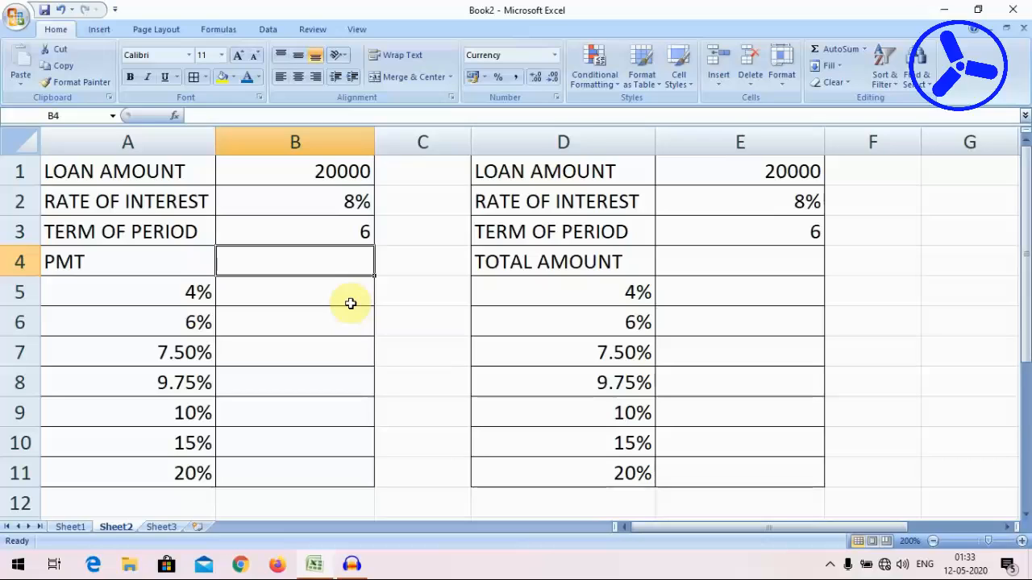
type("=")
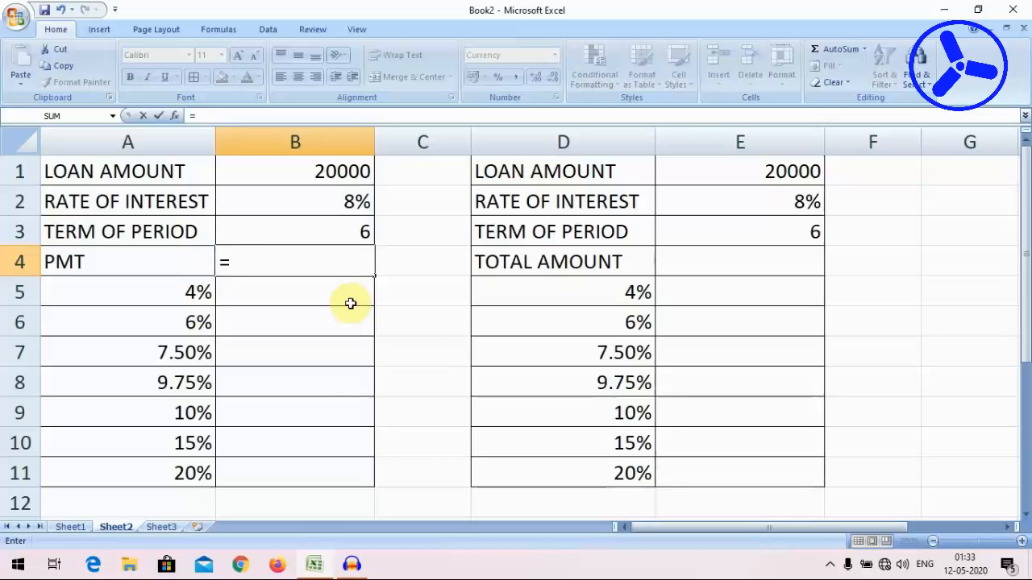
type("PMT(")
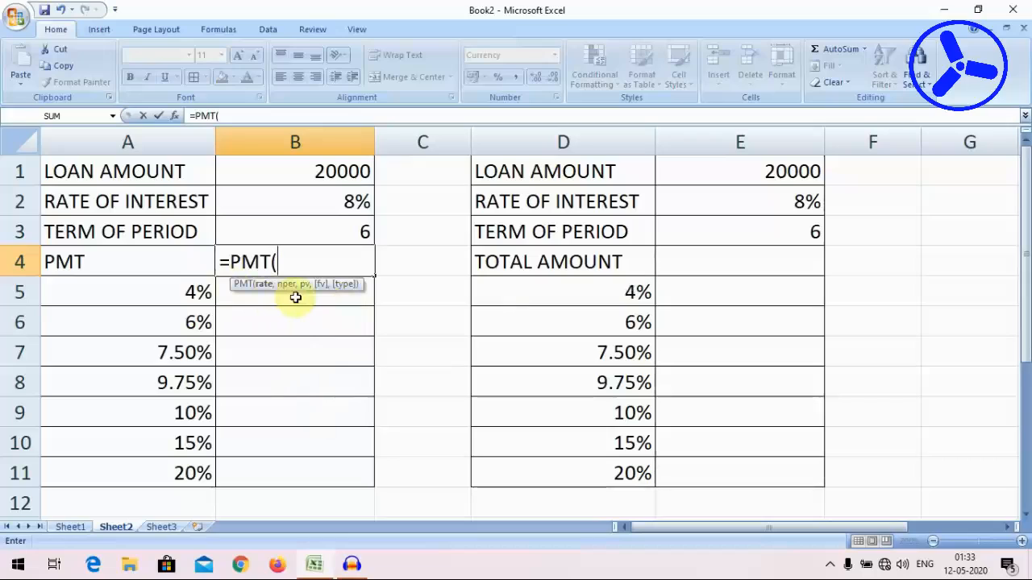
left_click(323, 201)
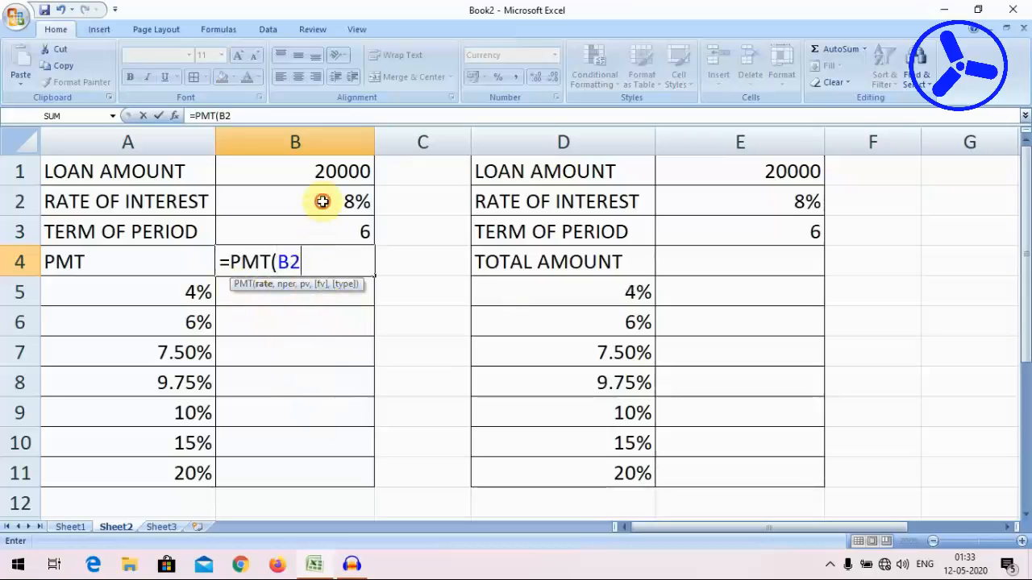
type("/1")
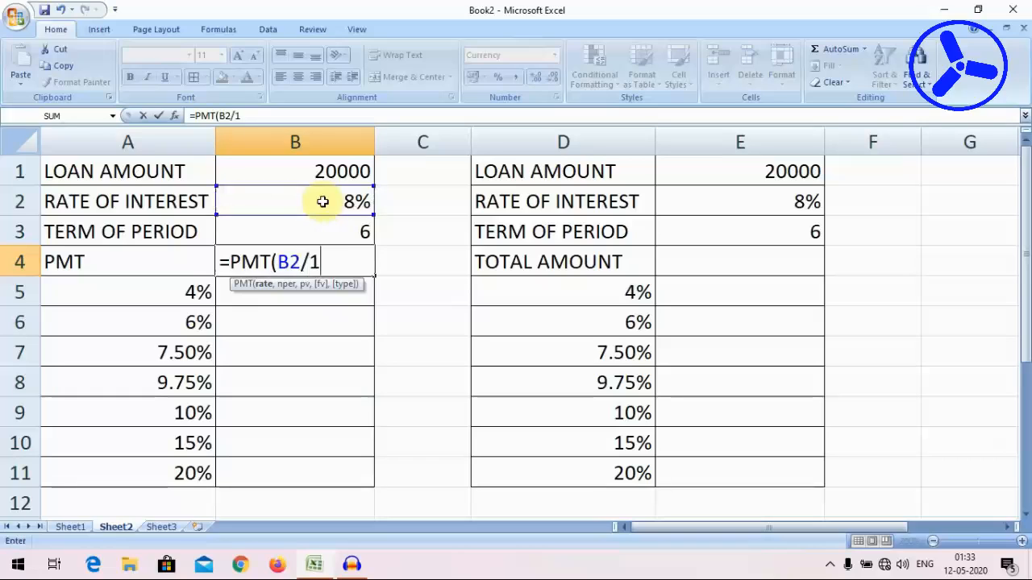
type("2,")
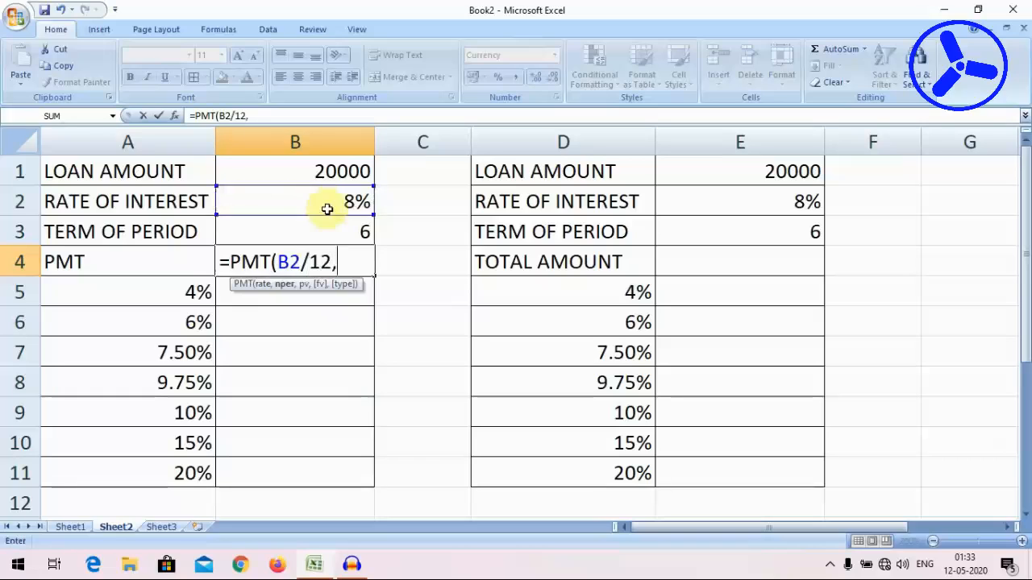
left_click(329, 225)
type("*")
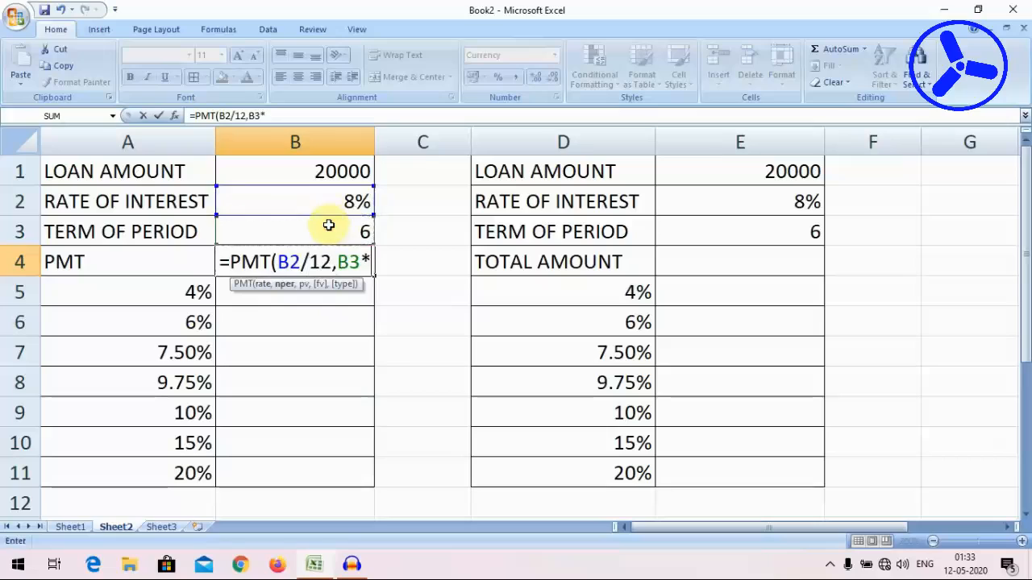
type("12,")
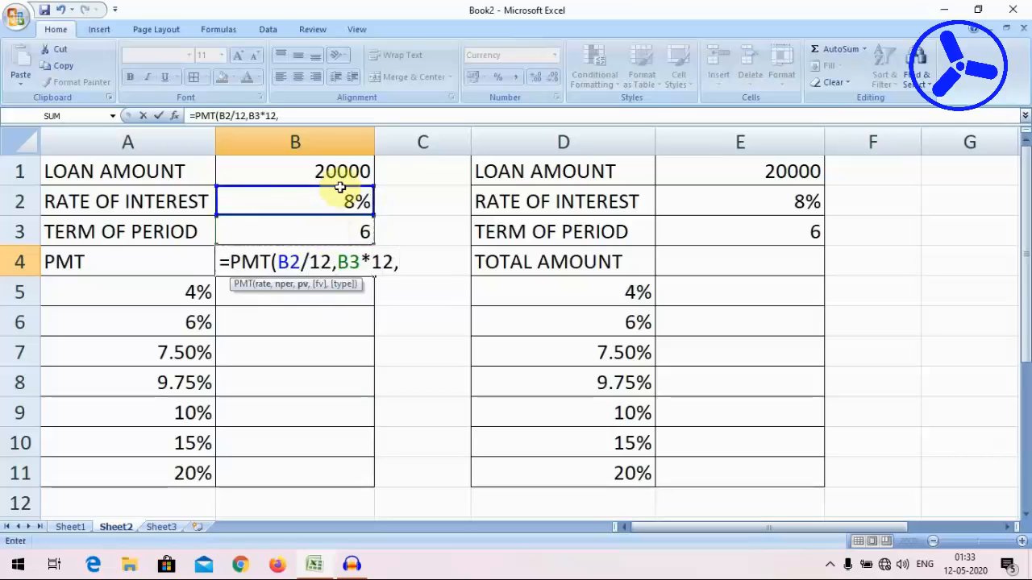
left_click(339, 171)
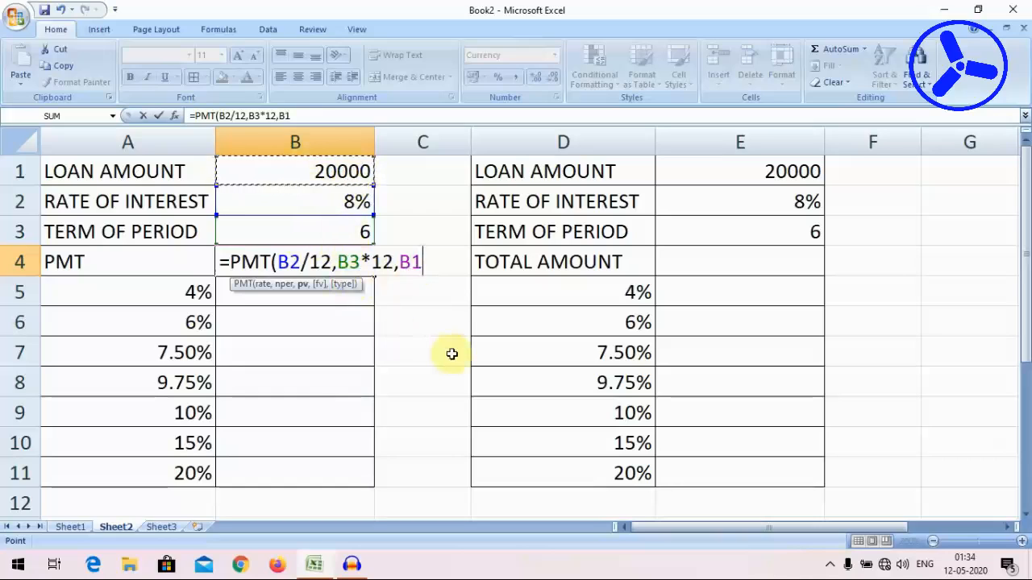
type(")")
key("Return")
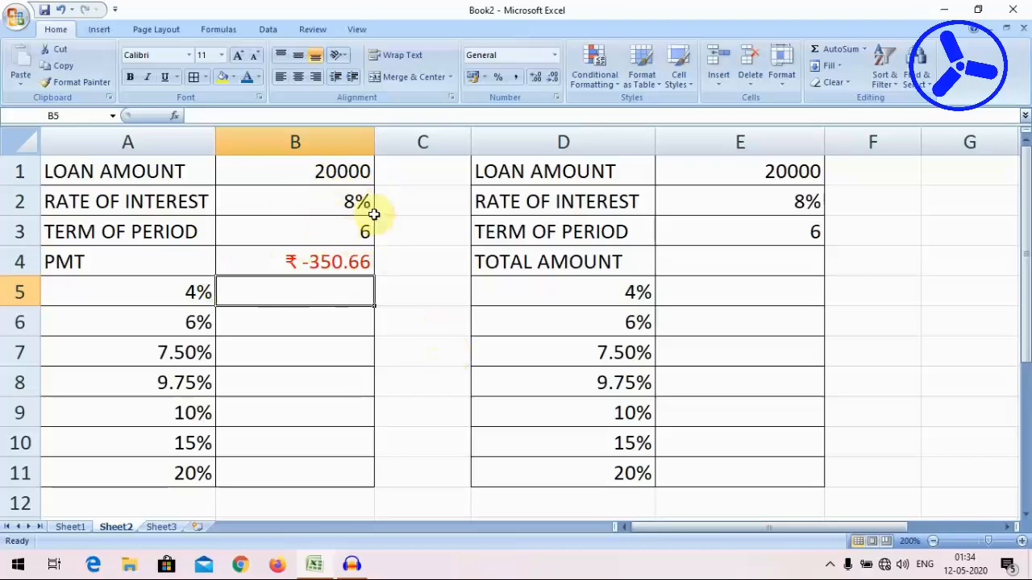
Try a 4% rate of interest in cell B2, and set it back to 8%.
left_click(336, 201)
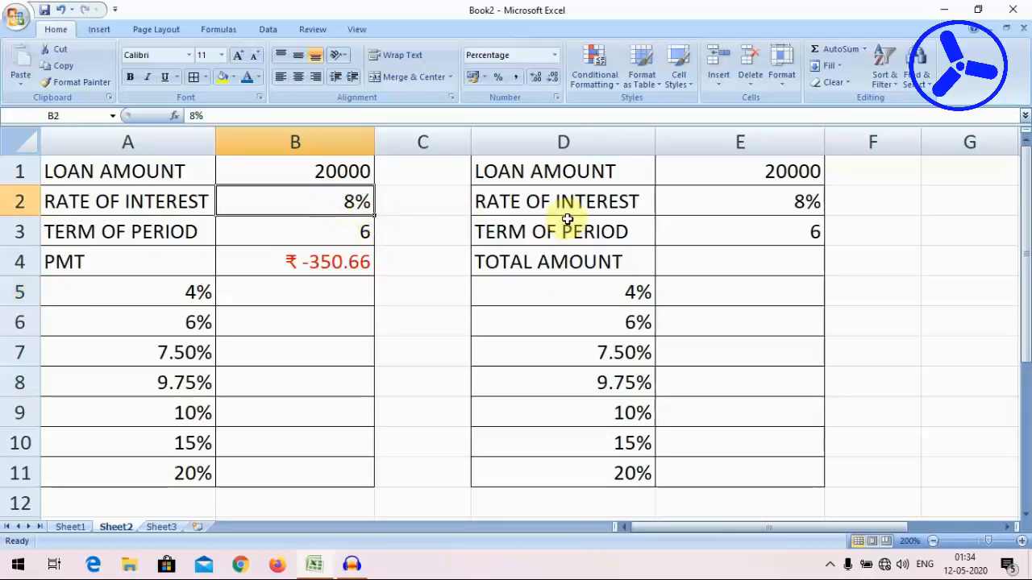
type("4")
key("Return")
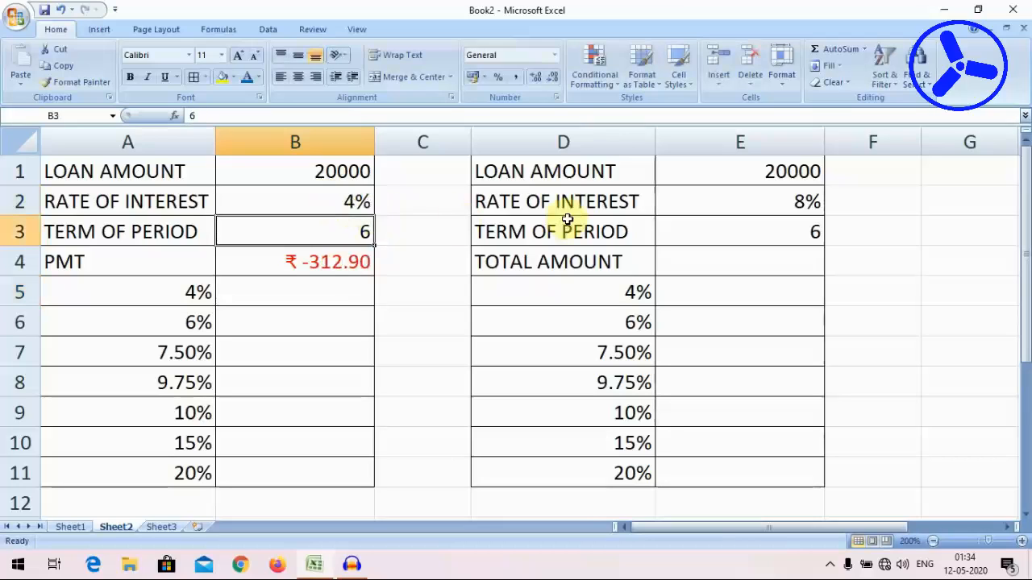
left_click(359, 202)
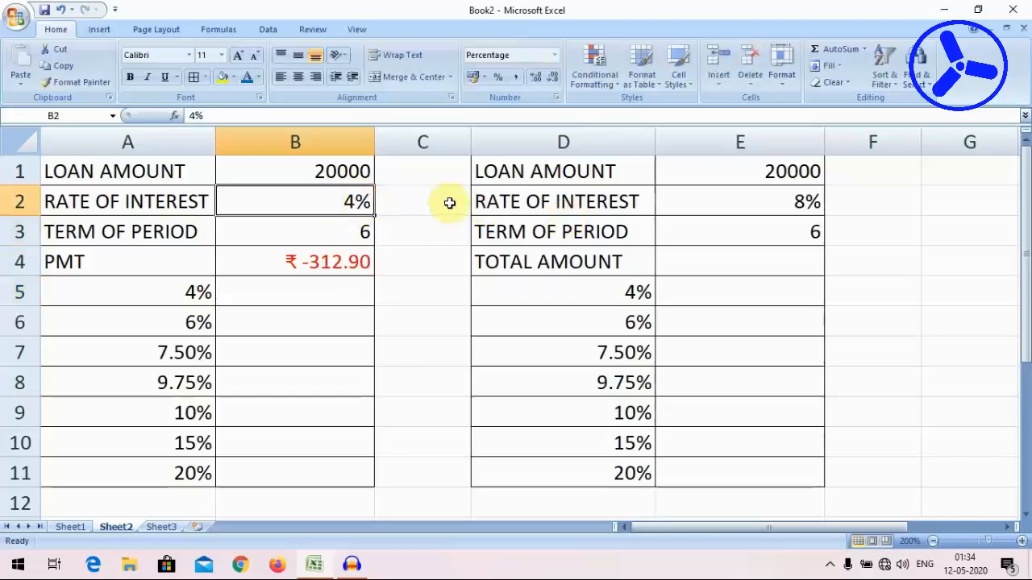
type("8")
key("Return")
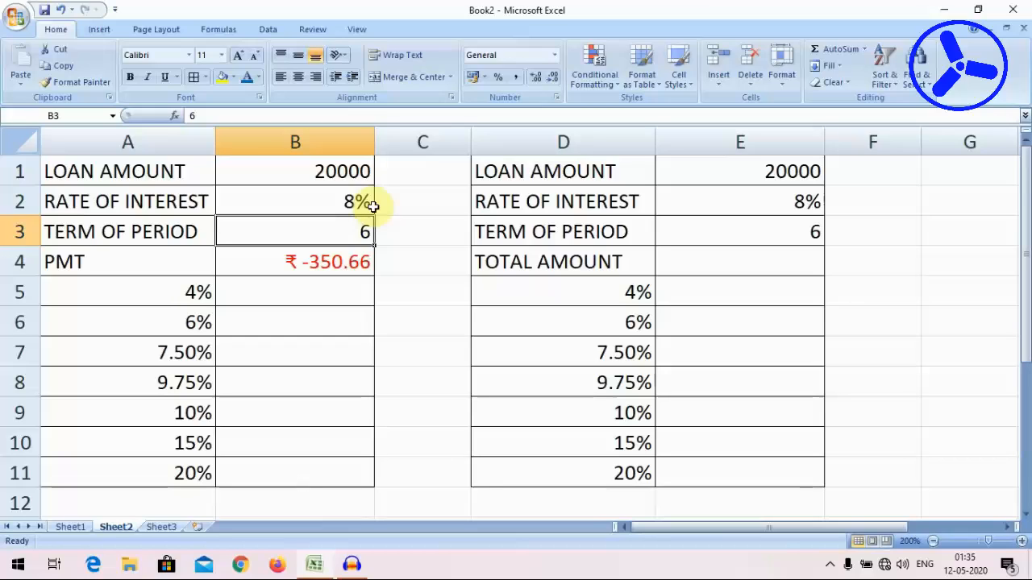
Create a one-variable What-If data table over A4:B11 using the rate of interest in B2 as the column input cell.
left_click_drag(121, 273, 339, 472)
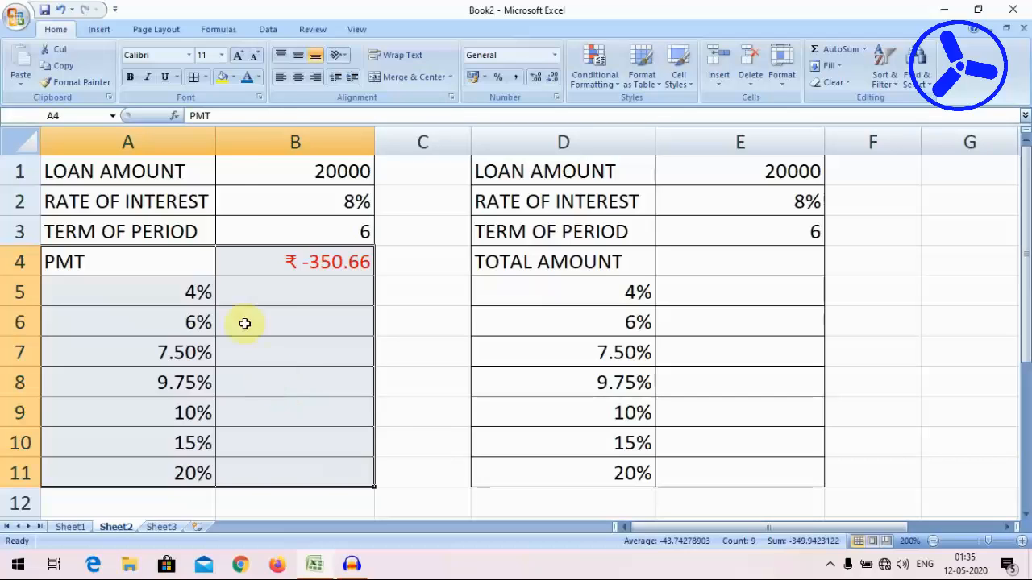
left_click(268, 30)
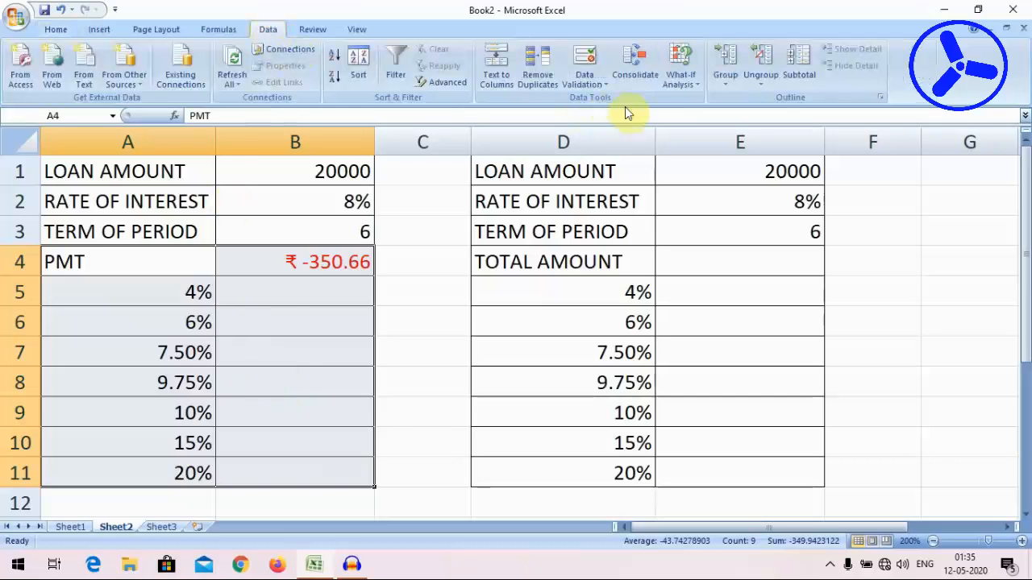
left_click(682, 80)
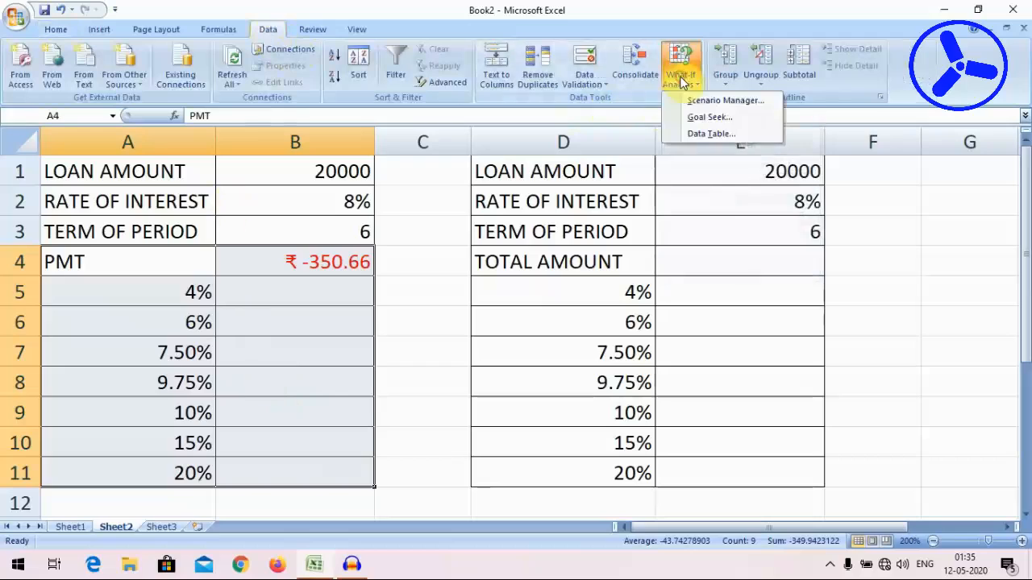
left_click(717, 134)
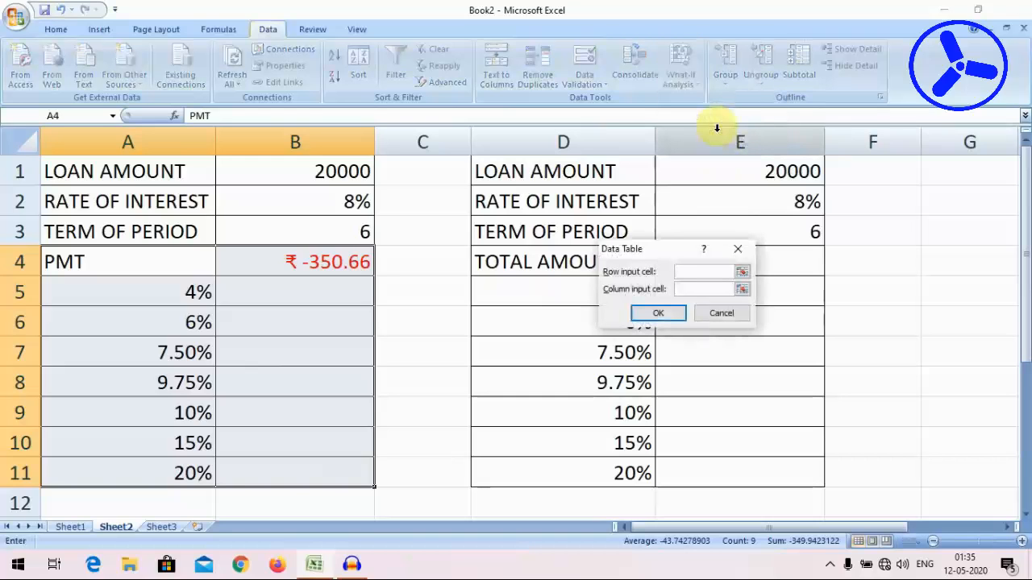
left_click_drag(671, 253, 440, 187)
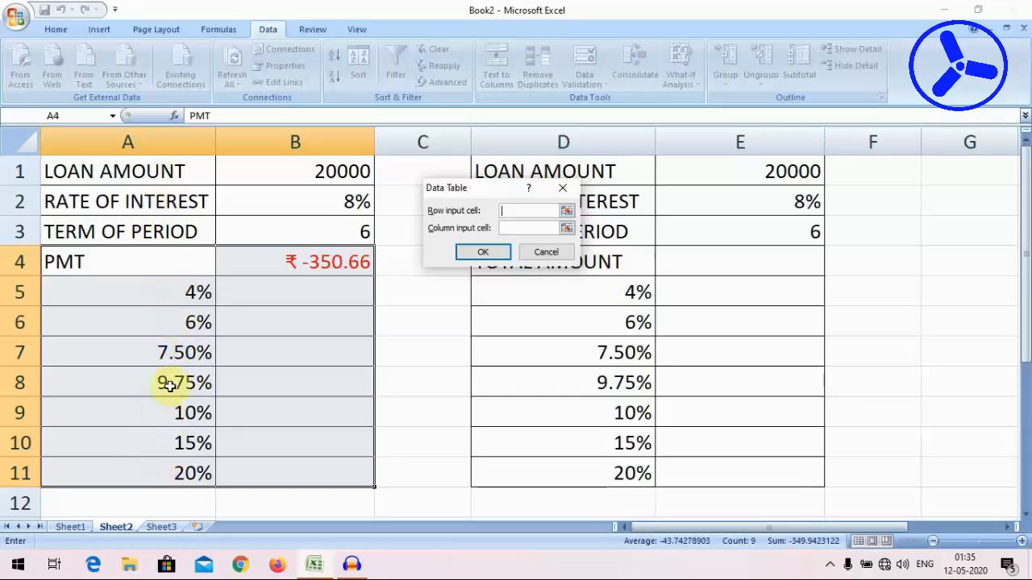
left_click(528, 229)
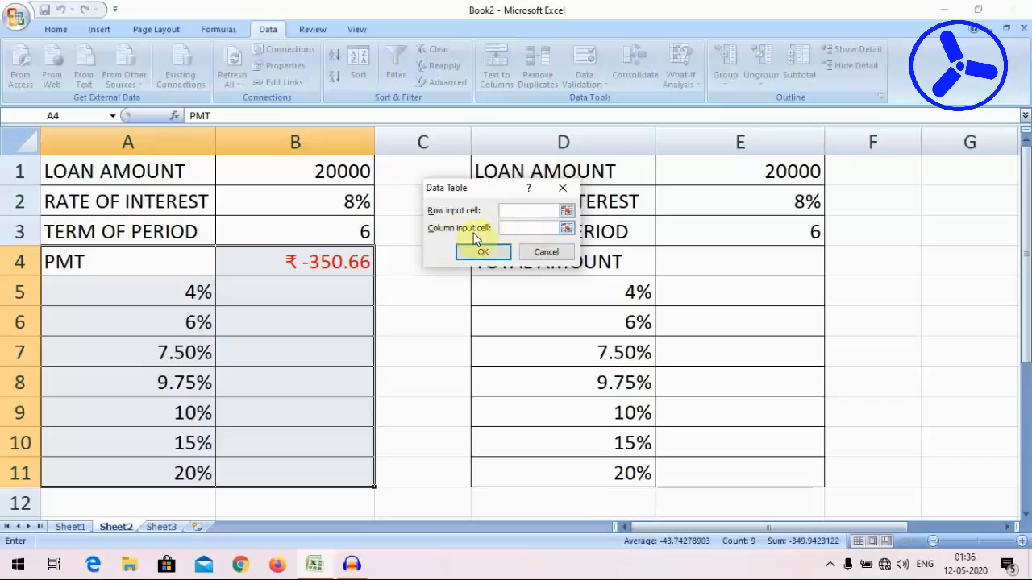
left_click(337, 204)
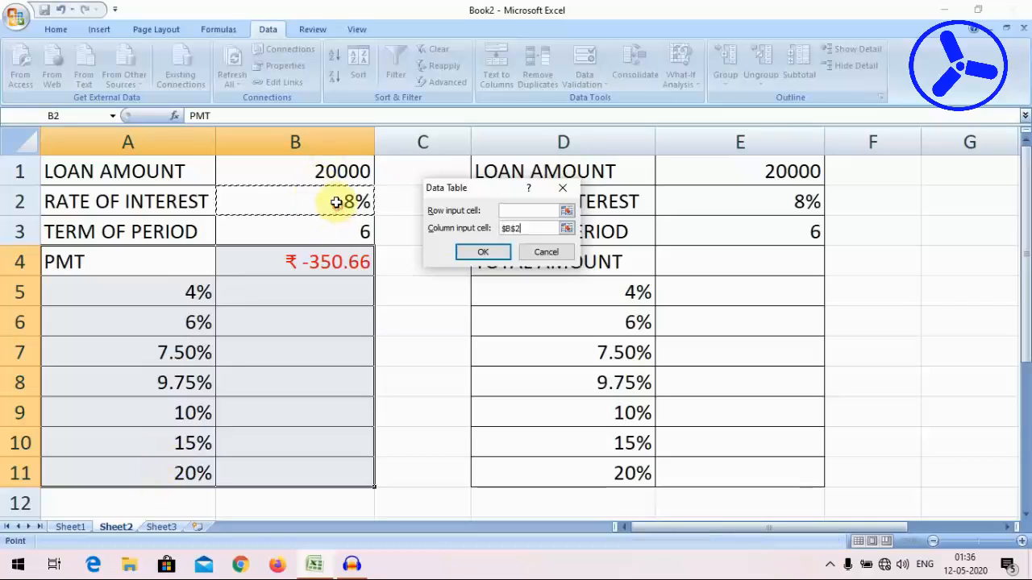
key("Return")
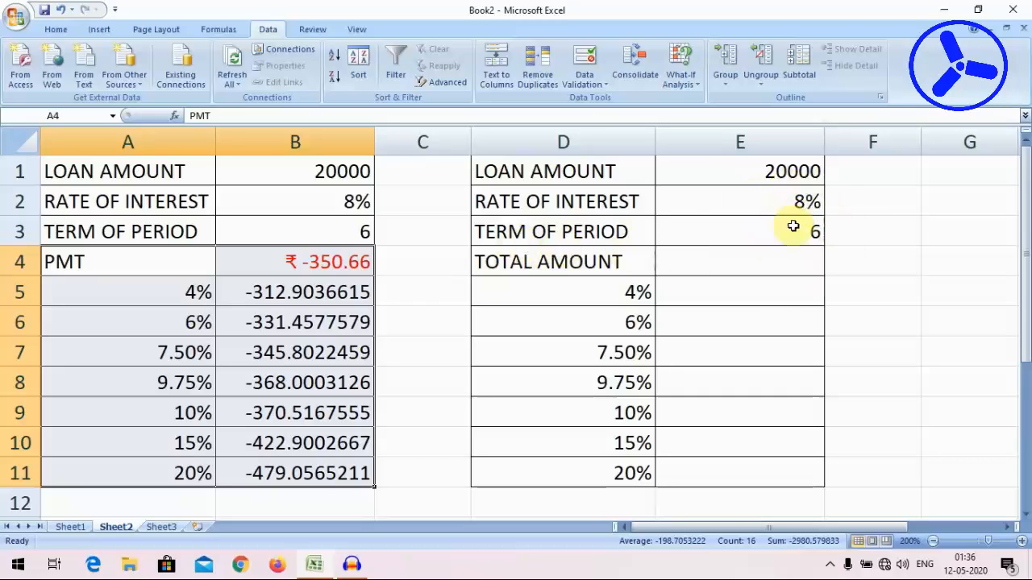
Calculate the total amount in cell E4 with the formula =+E1*E2*E3+E1.
left_click(756, 258)
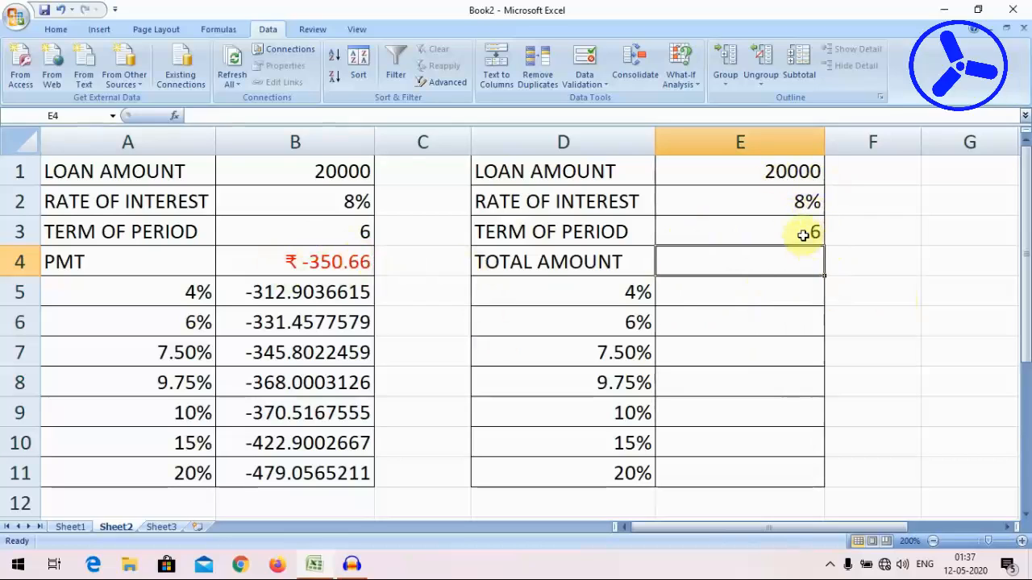
type("=+E1*E2*E3+E1")
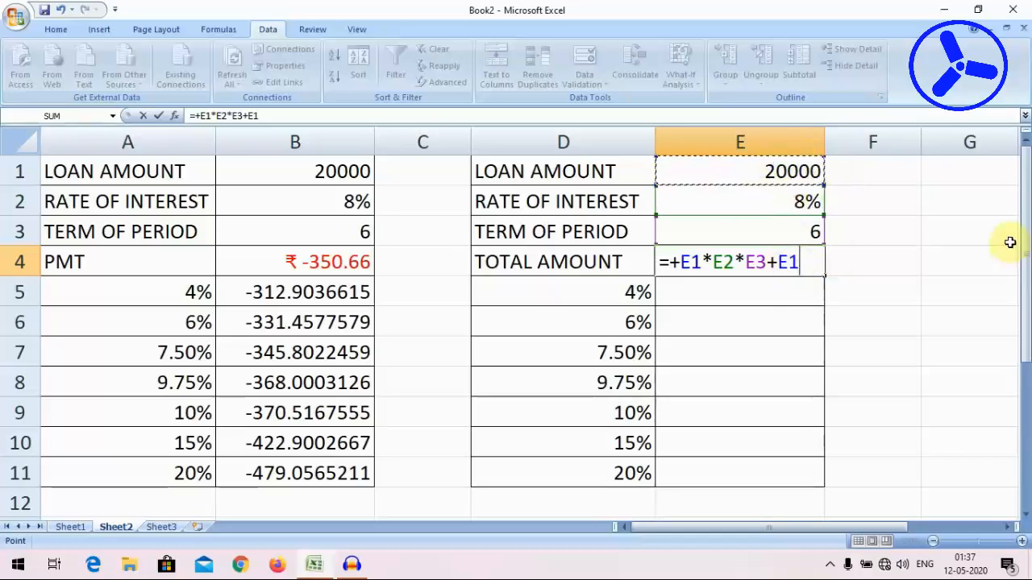
key("Return")
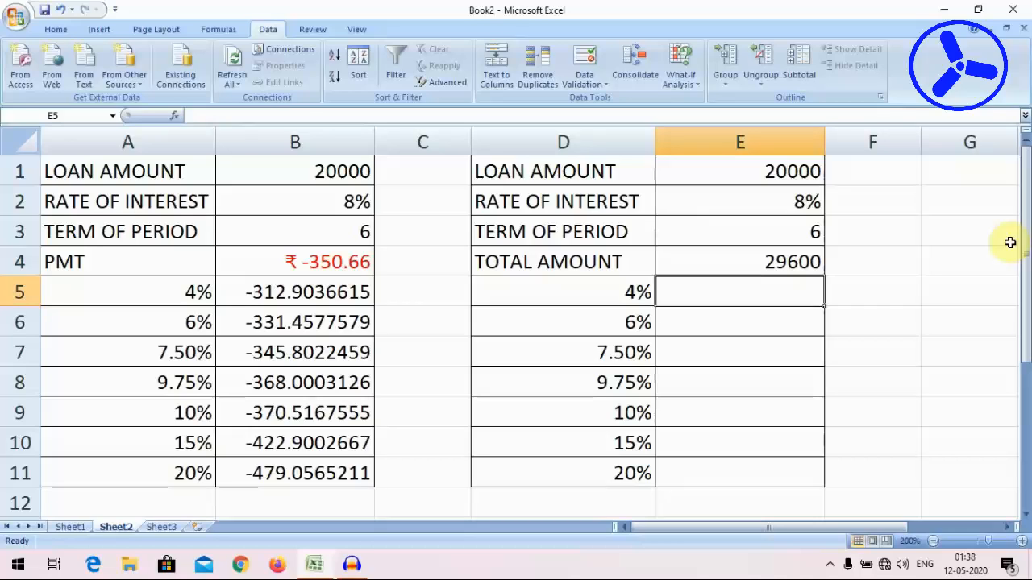
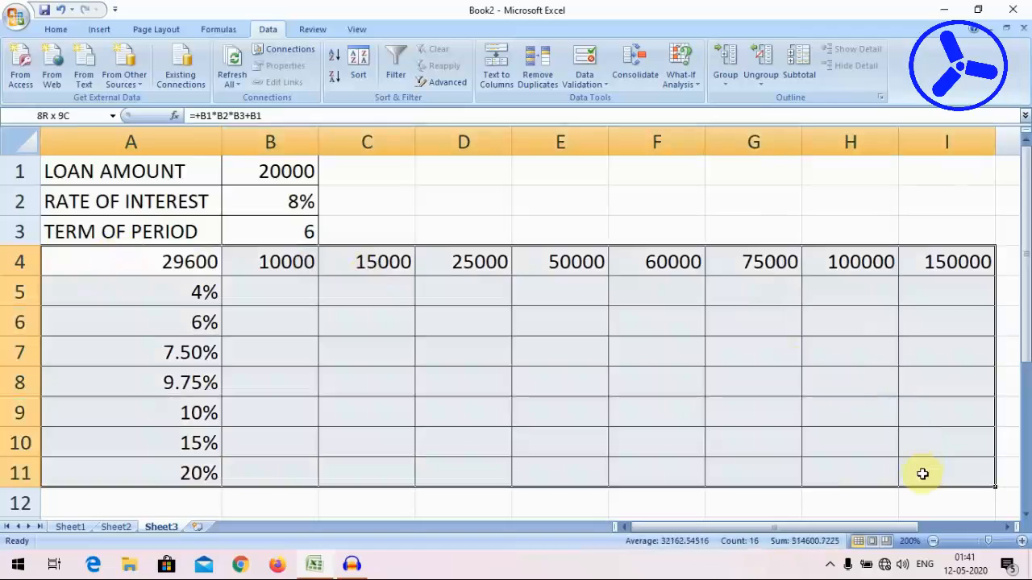
Create a two-variable What-If data table over A4:I11 with B1 as the row input cell and B2 as the column input cell.
left_click_drag(922, 474, 921, 472)
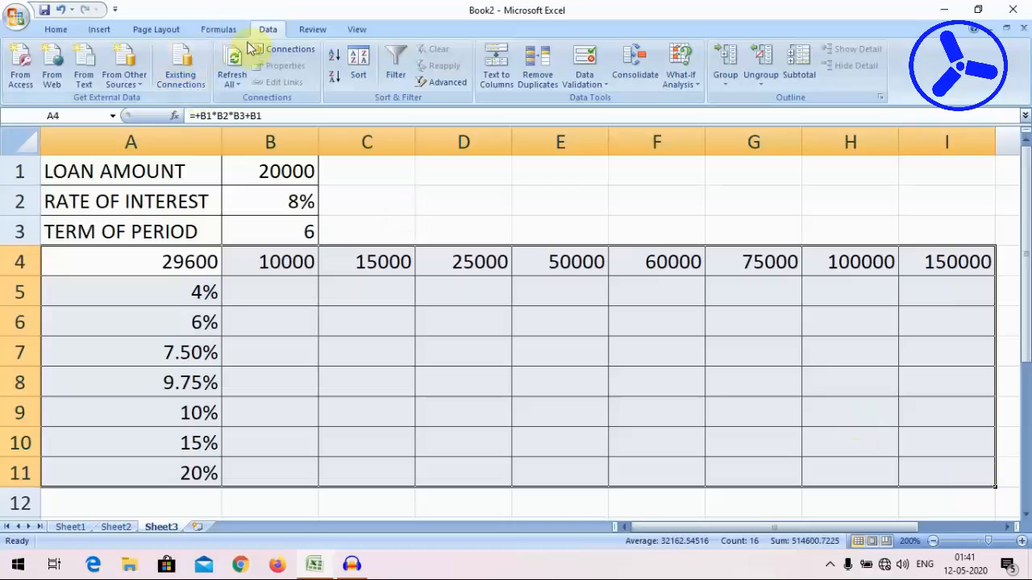
left_click(50, 31)
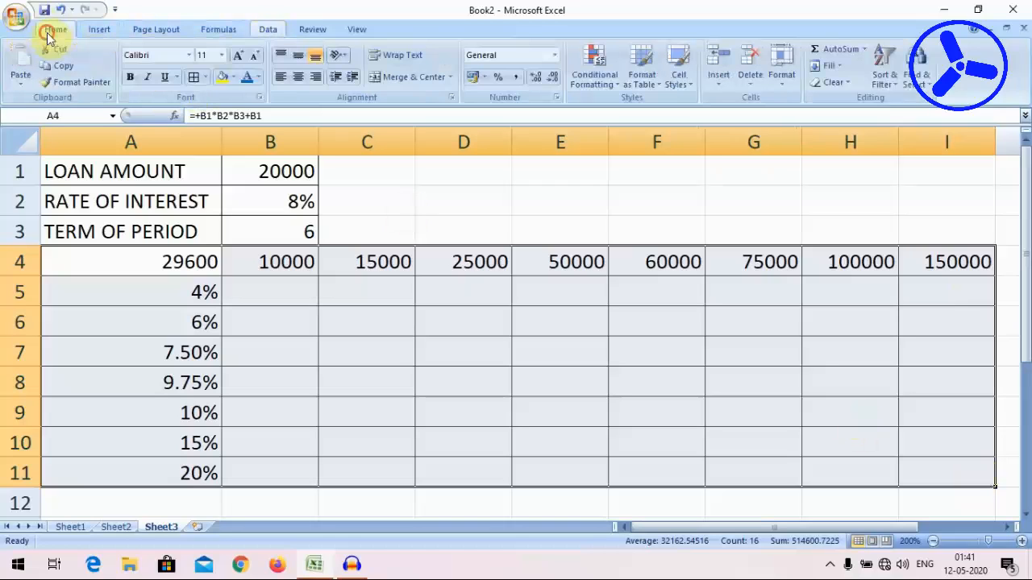
left_click(266, 30)
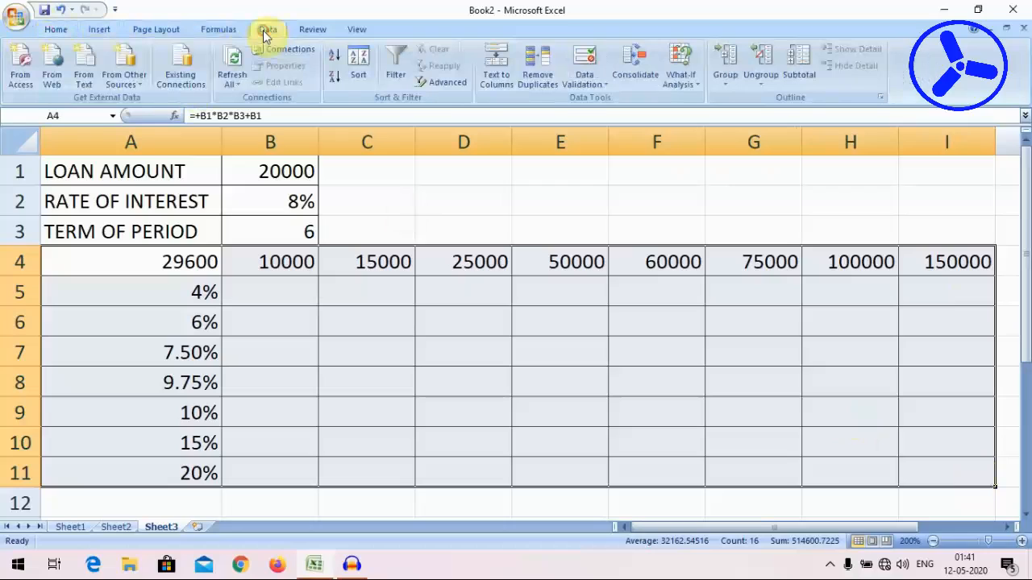
left_click(672, 75)
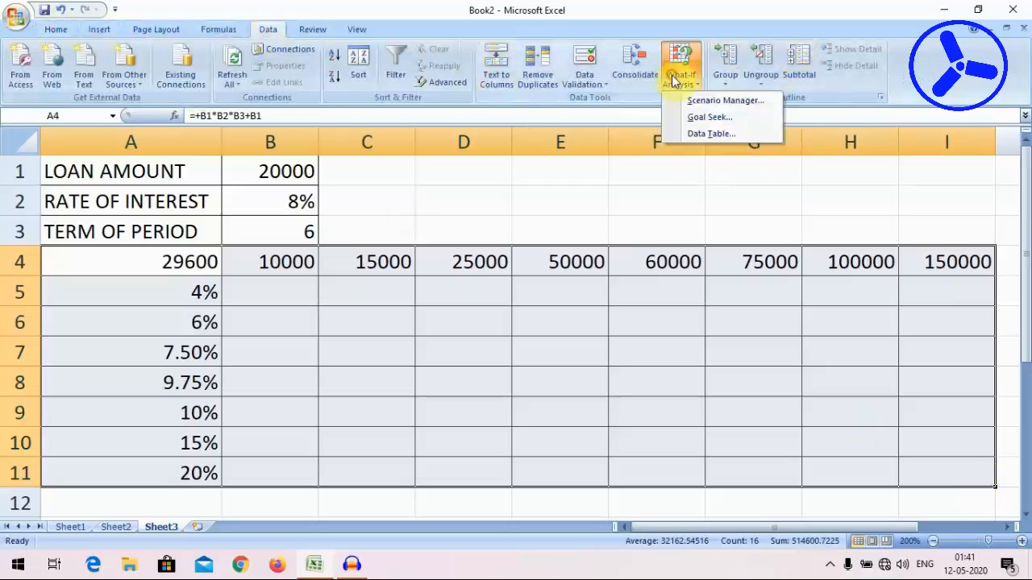
left_click(696, 136)
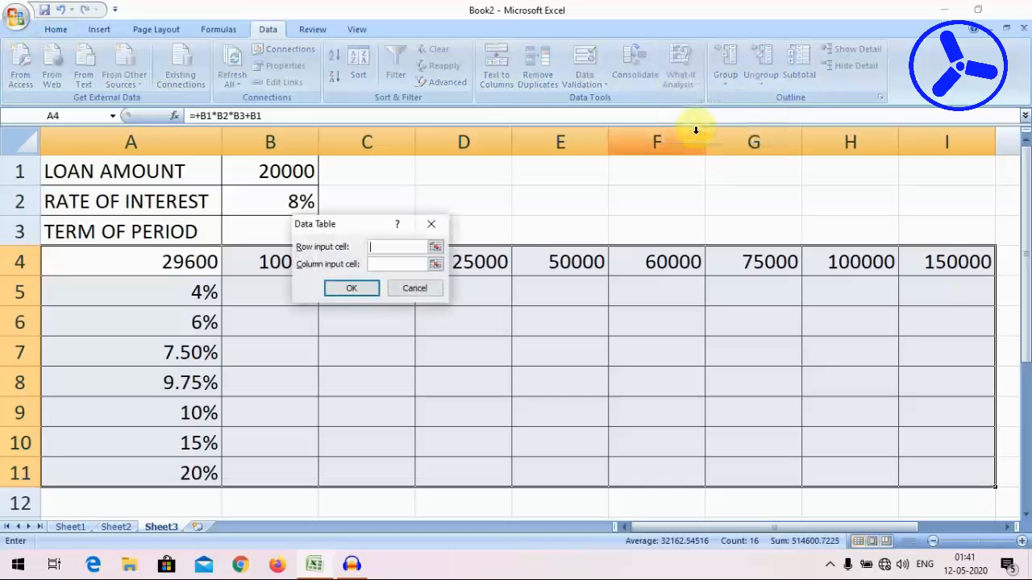
left_click_drag(382, 229, 580, 167)
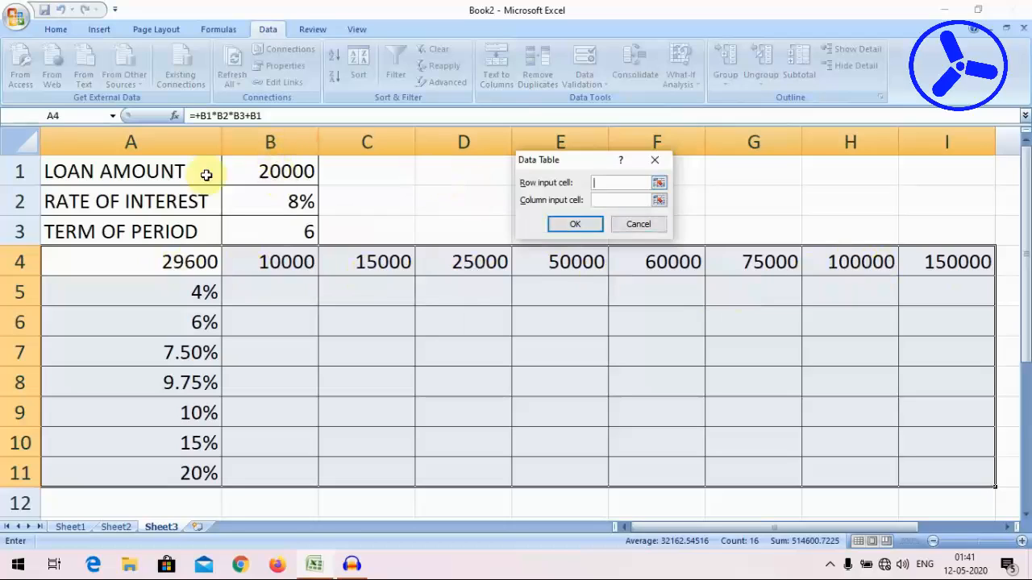
left_click(271, 172)
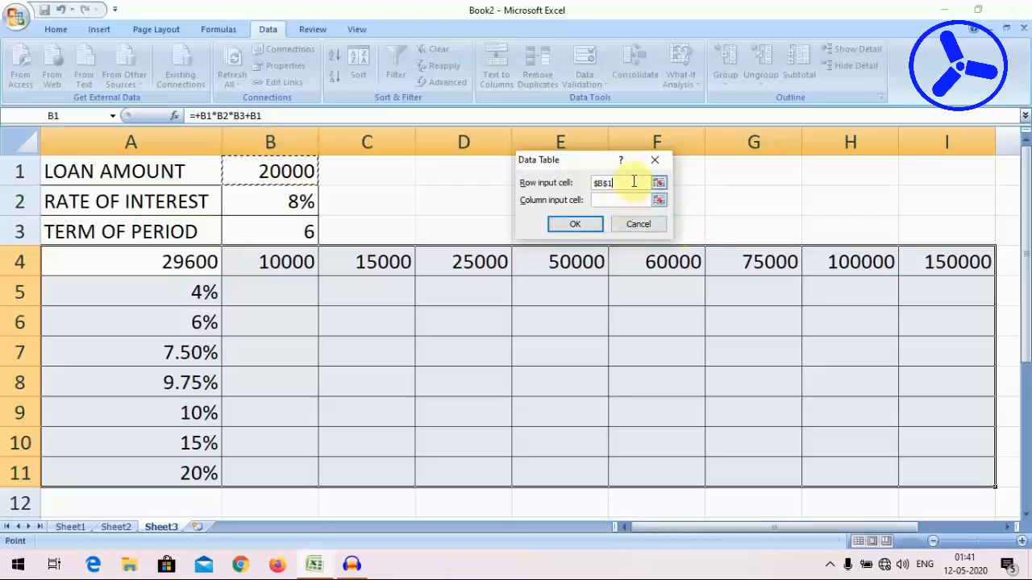
left_click(610, 202)
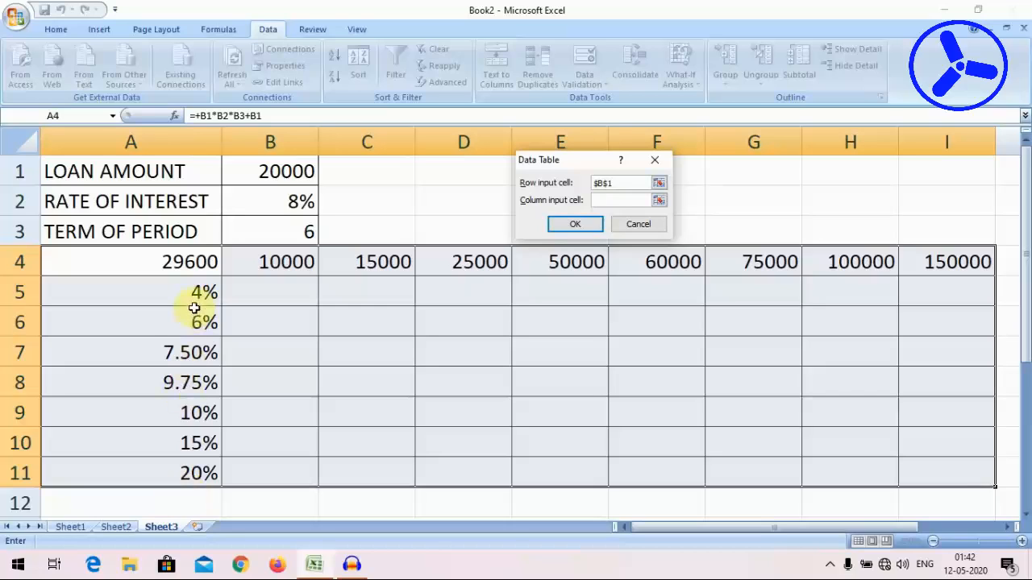
left_click(253, 205)
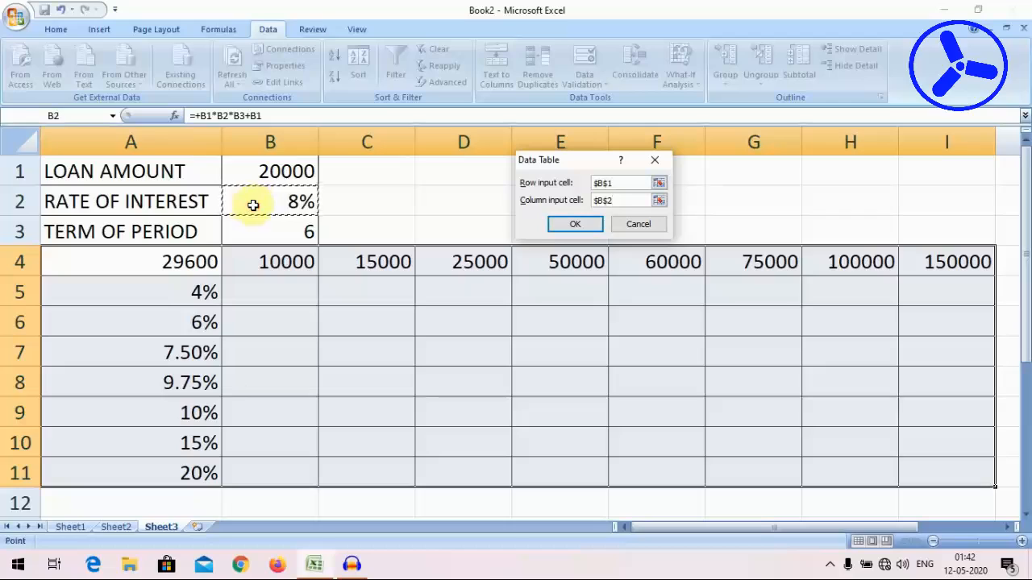
left_click(587, 225)
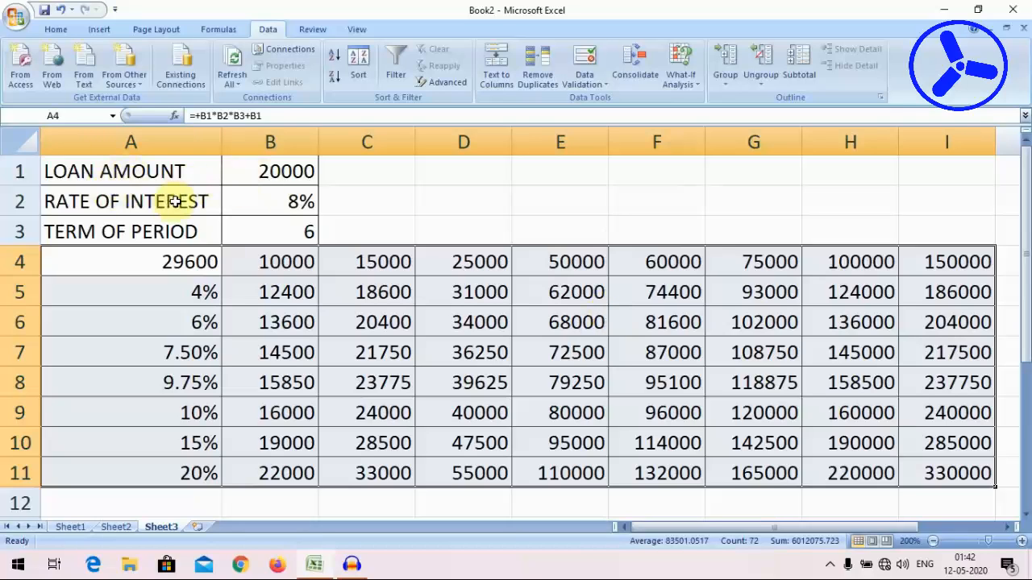
Change the label in cell A1 to FIXED AMOUNT.
left_click(89, 172)
double_click(90, 173)
key("BackSpace")
key("BackSpace")
key("BackSpace")
key("BackSpace")
type("FIXED")
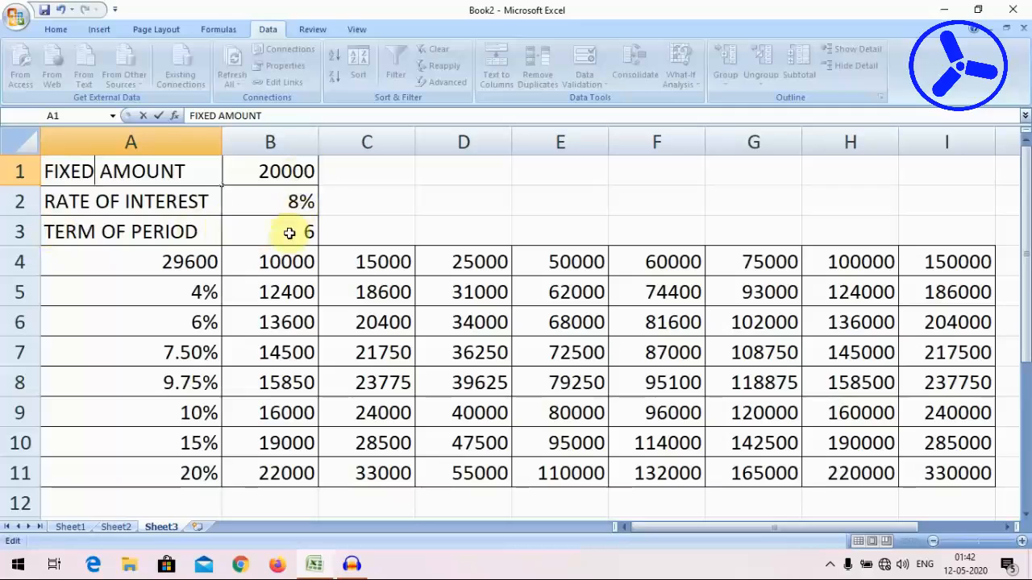
left_click(193, 262)
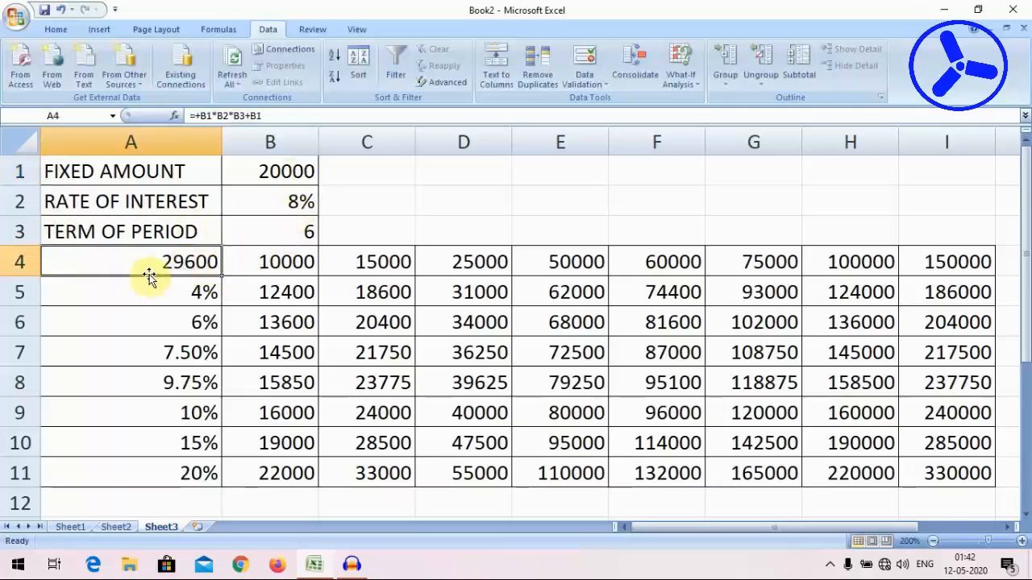
Set the first interest rate of the data table in cell A5 to 3.5%, displayed with two decimal places.
left_click(368, 260)
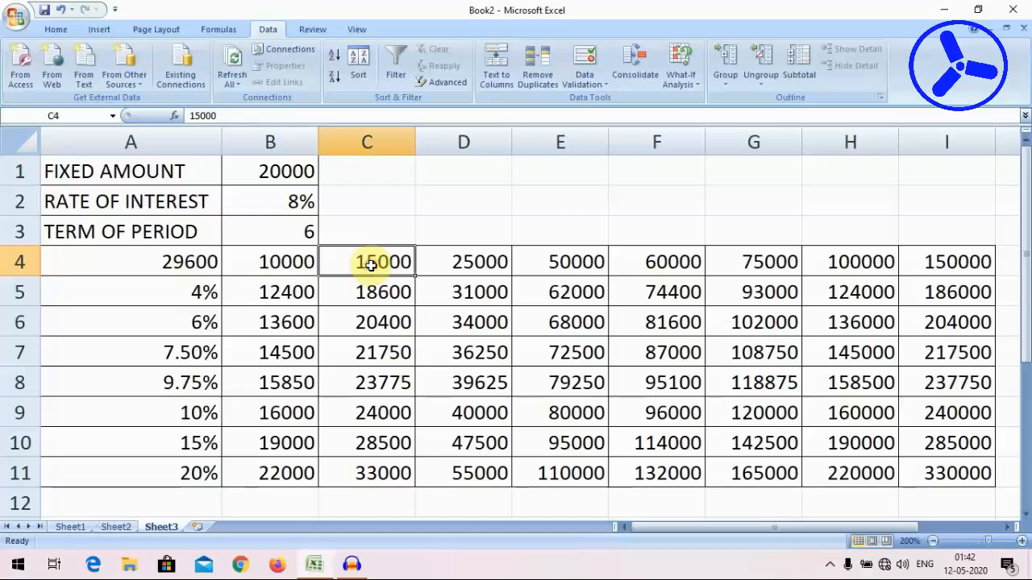
left_click(462, 262)
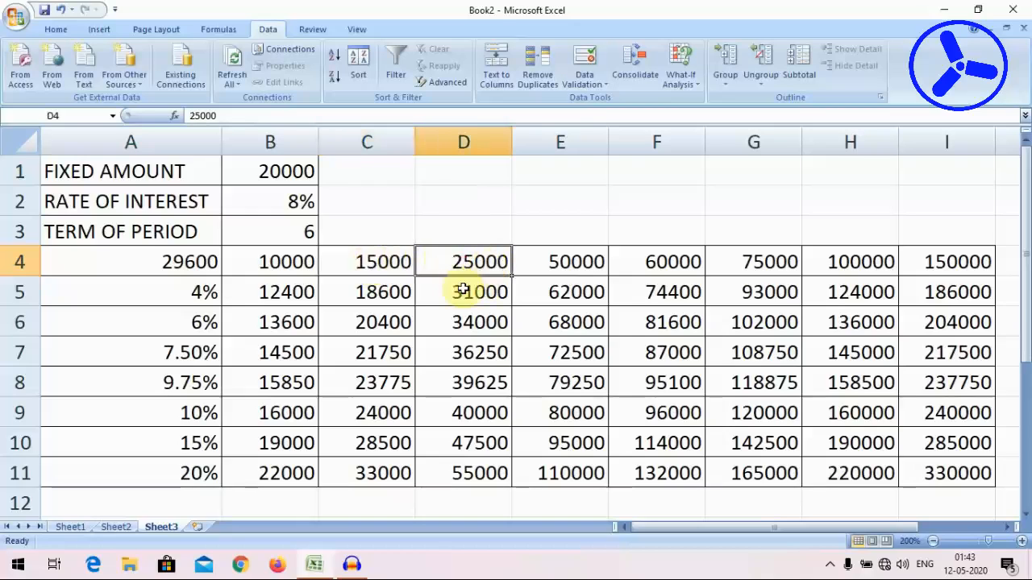
left_click(182, 292)
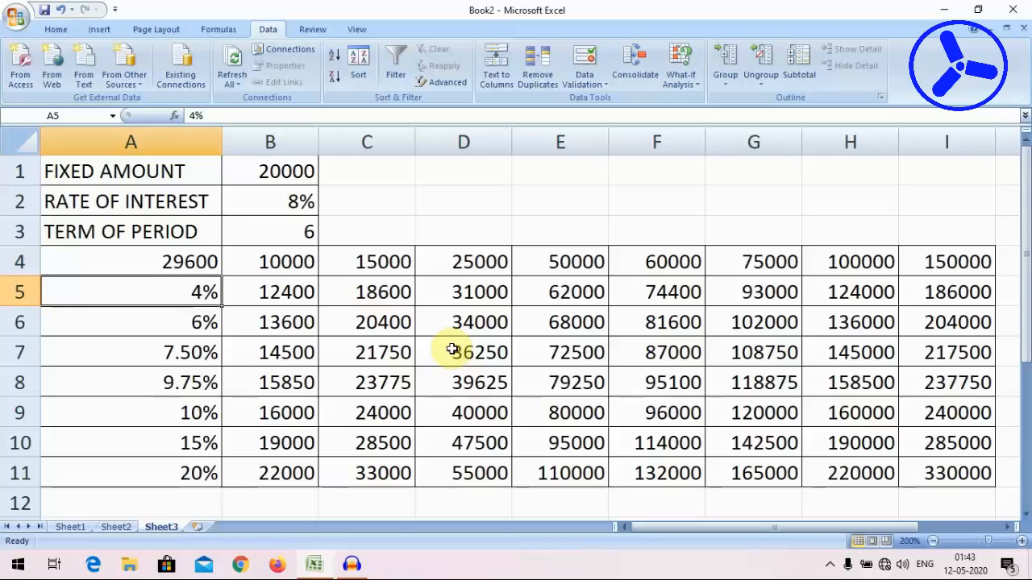
left_click(185, 323)
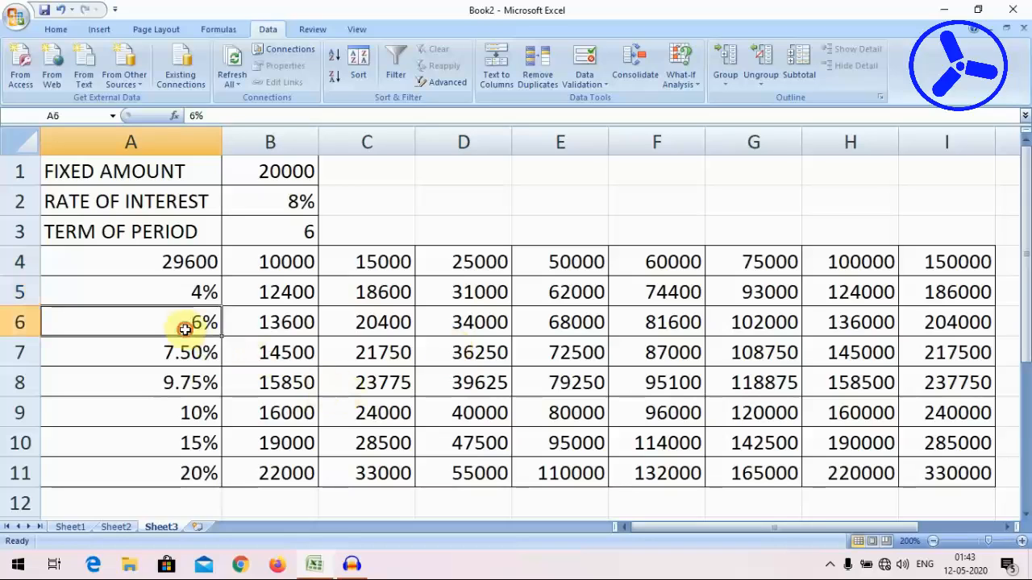
left_click(202, 293)
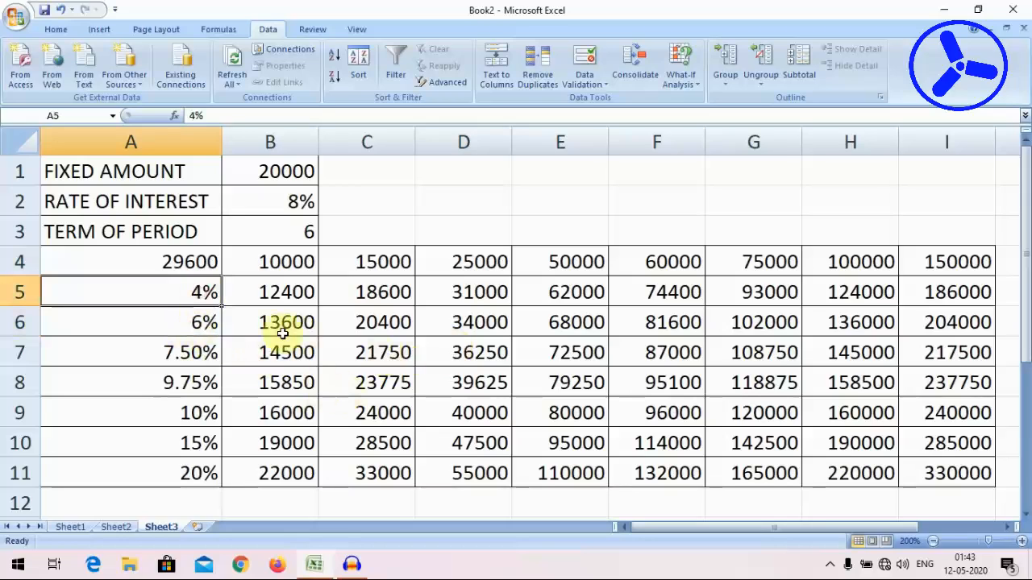
type("3.5")
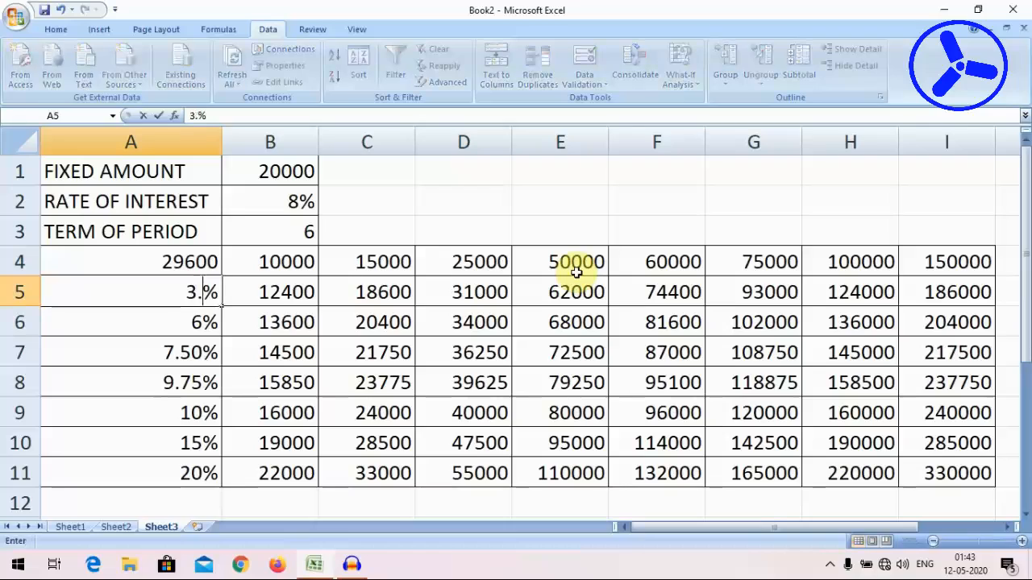
key("Return")
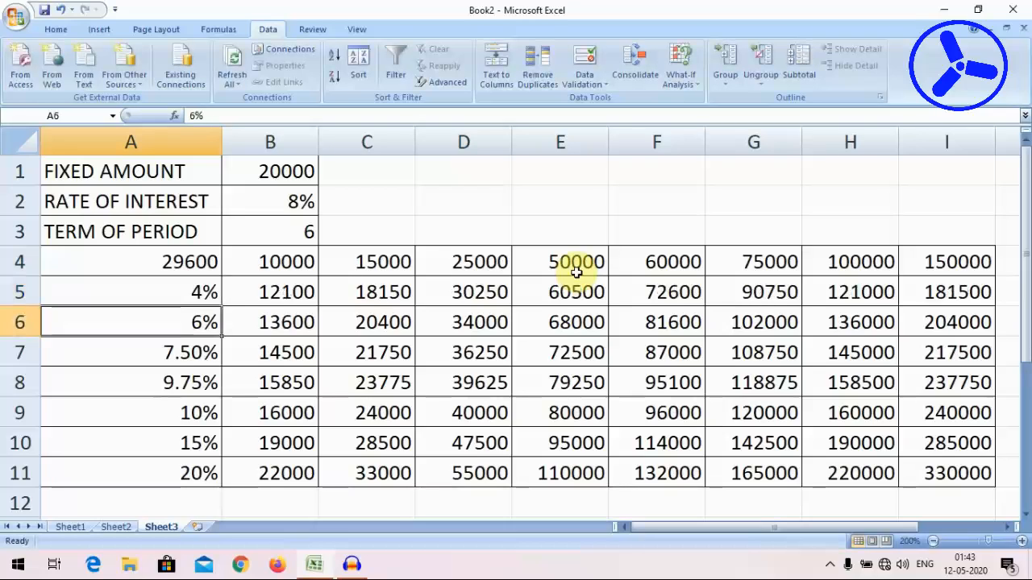
left_click(169, 295)
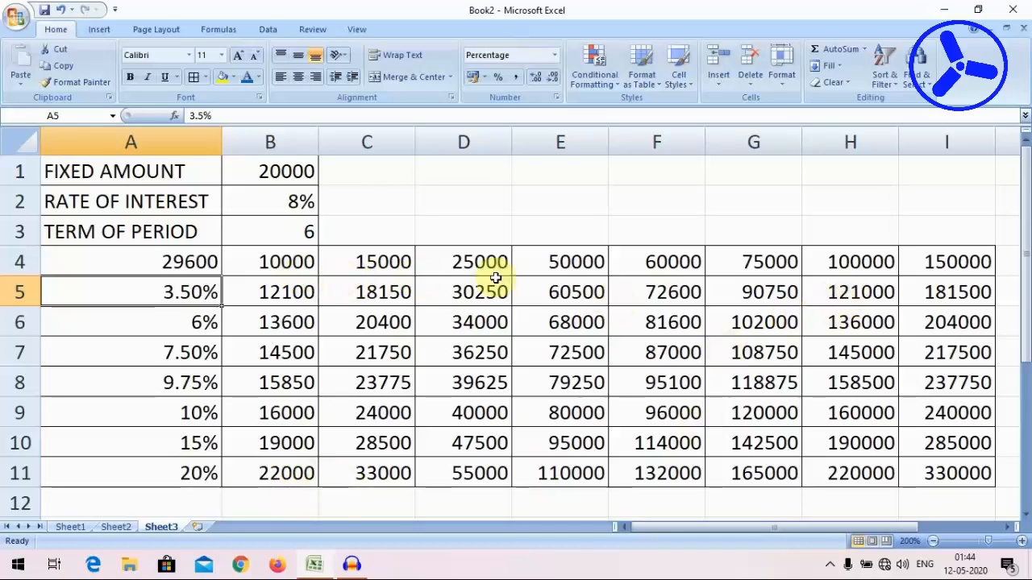
left_click(380, 264)
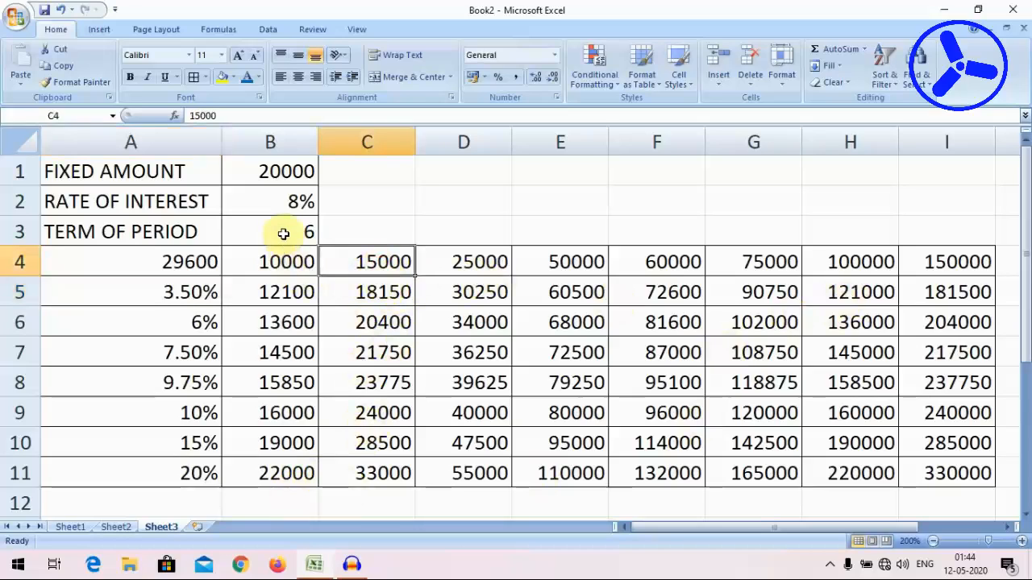
left_click(387, 328)
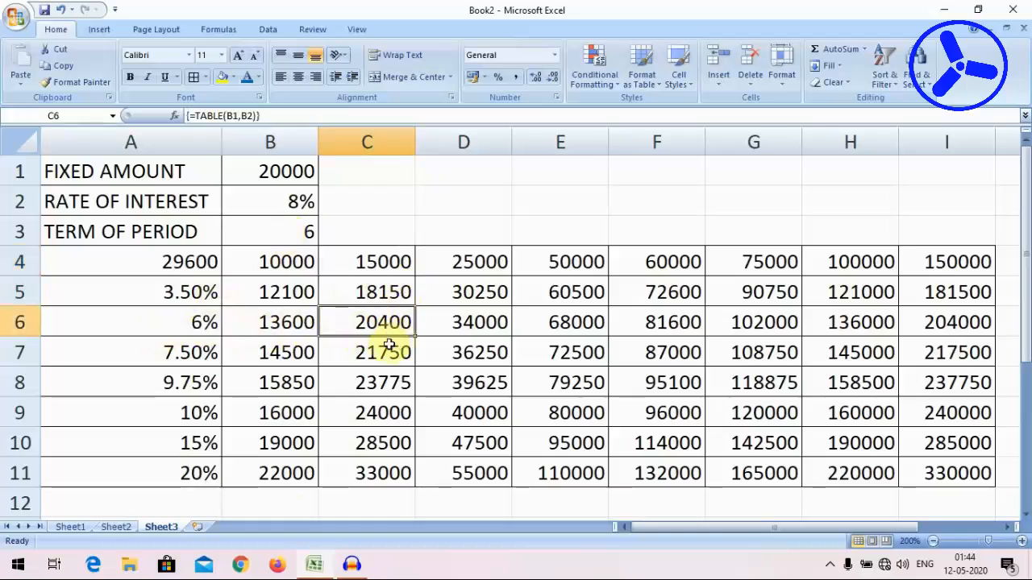
left_click(377, 355)
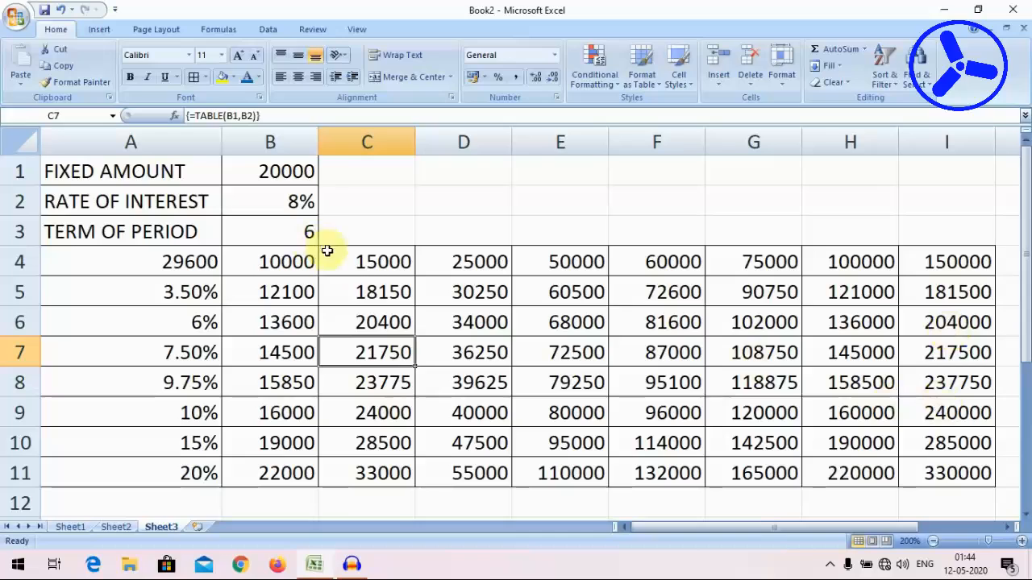
left_click(269, 30)
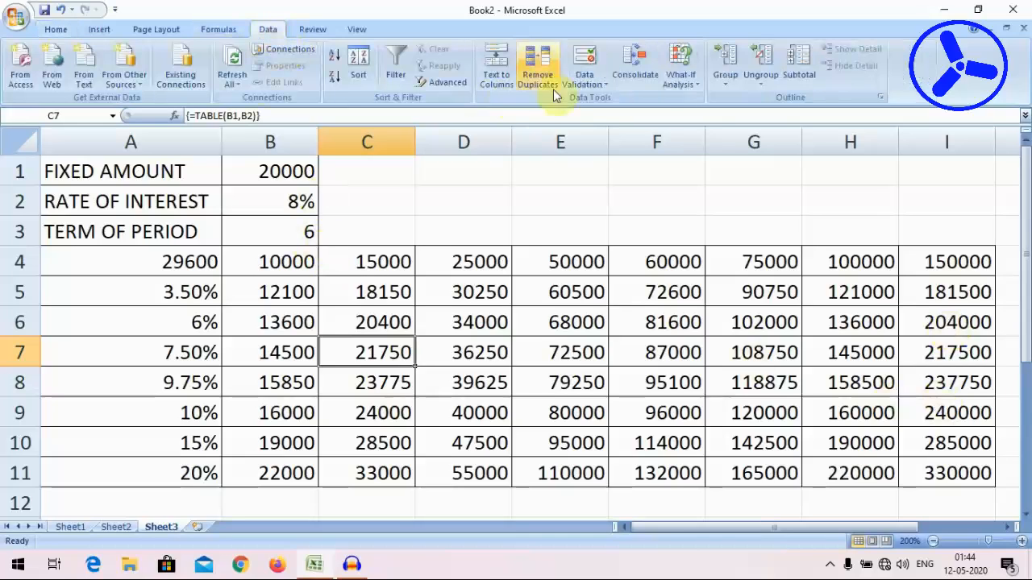
left_click(679, 79)
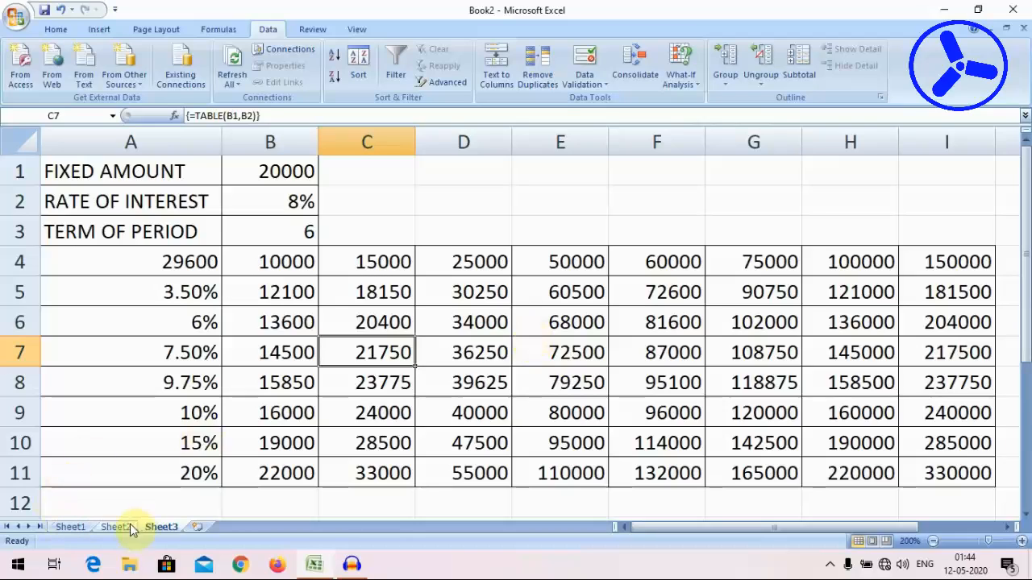
Save the workbook in the Documents folder as DATA TABLE in Excel 97-2003 Workbook format.
left_click(19, 23)
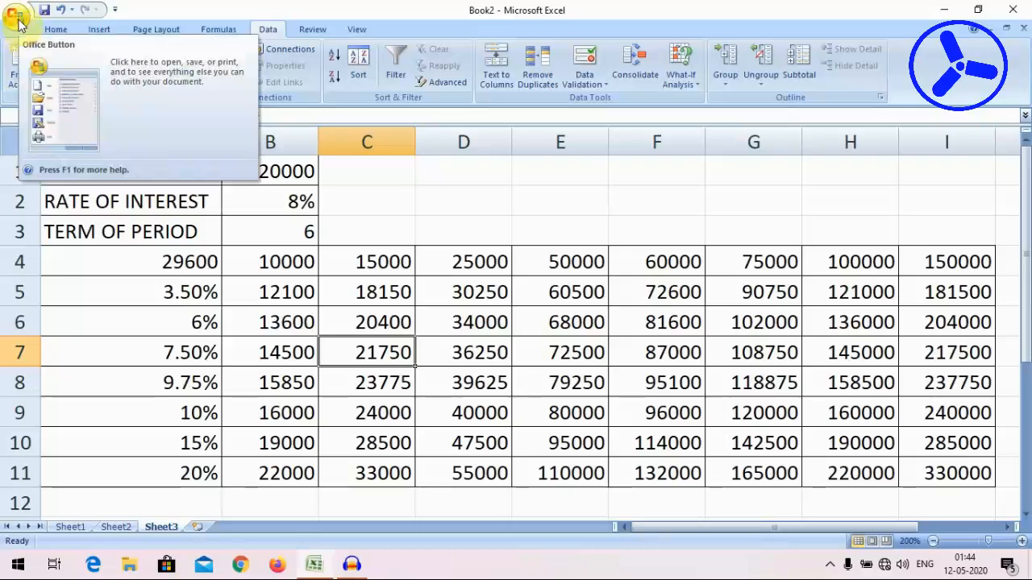
left_click(16, 19)
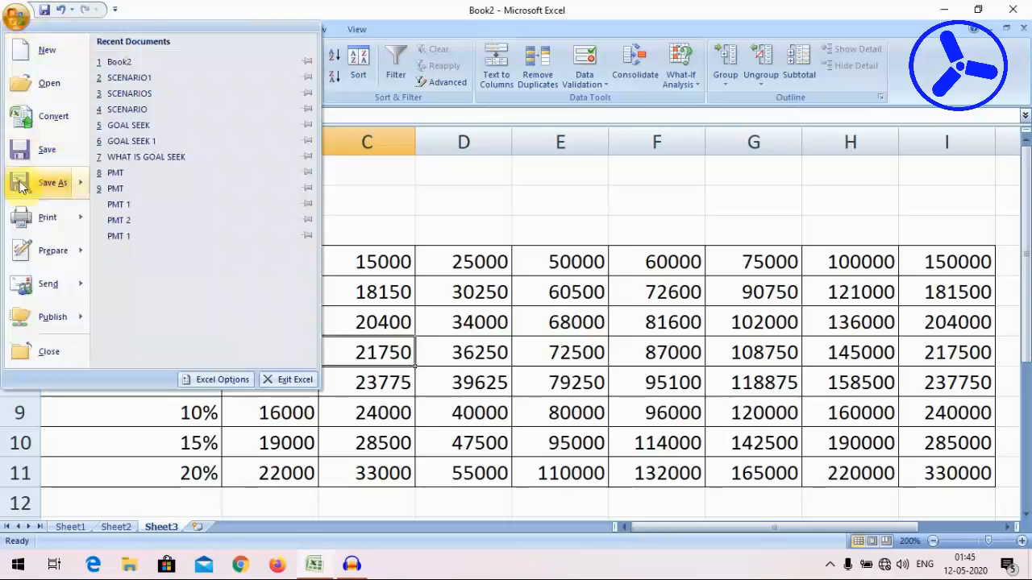
mouse_move(27, 187)
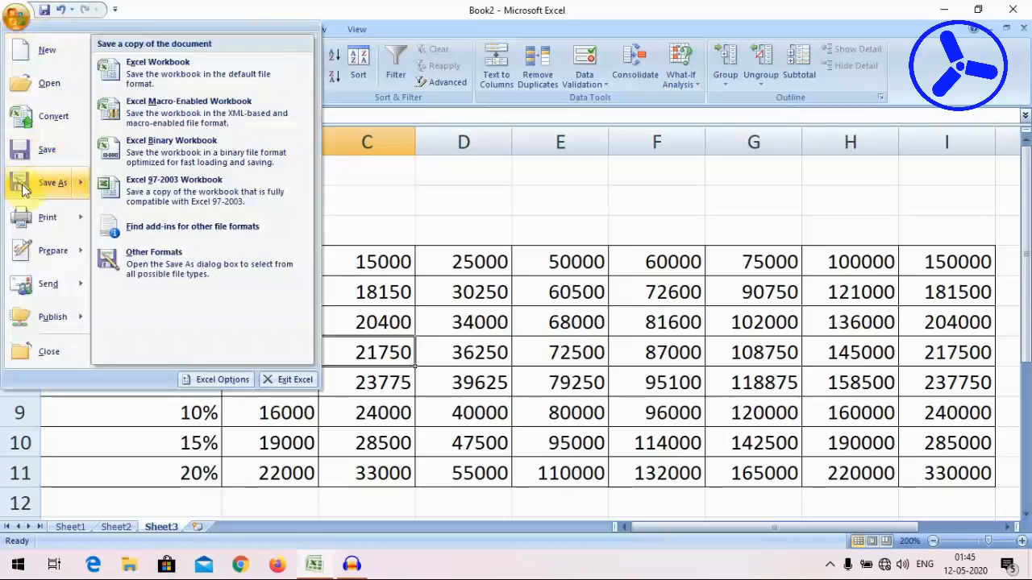
left_click(214, 195)
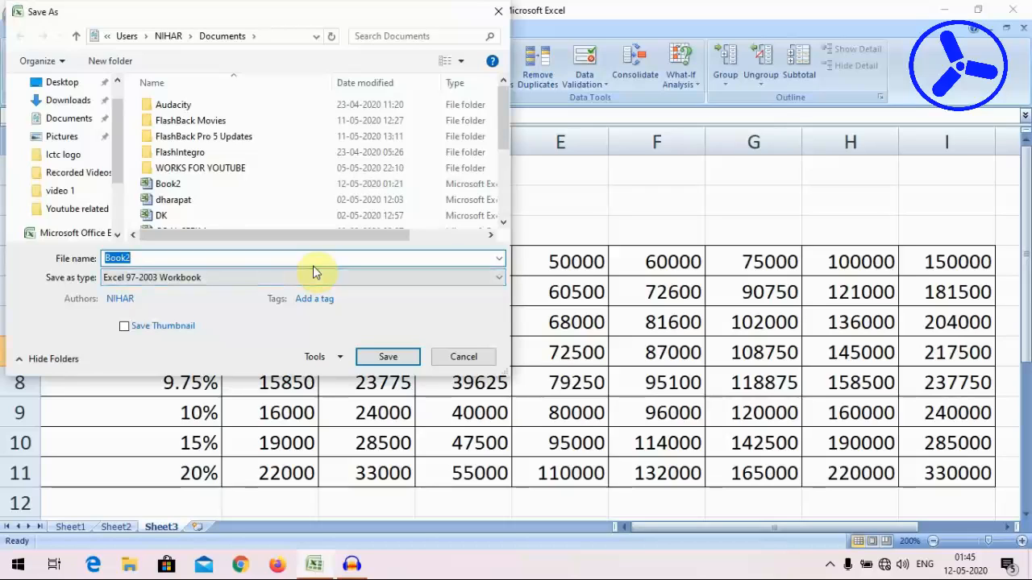
type("DATA TABLE")
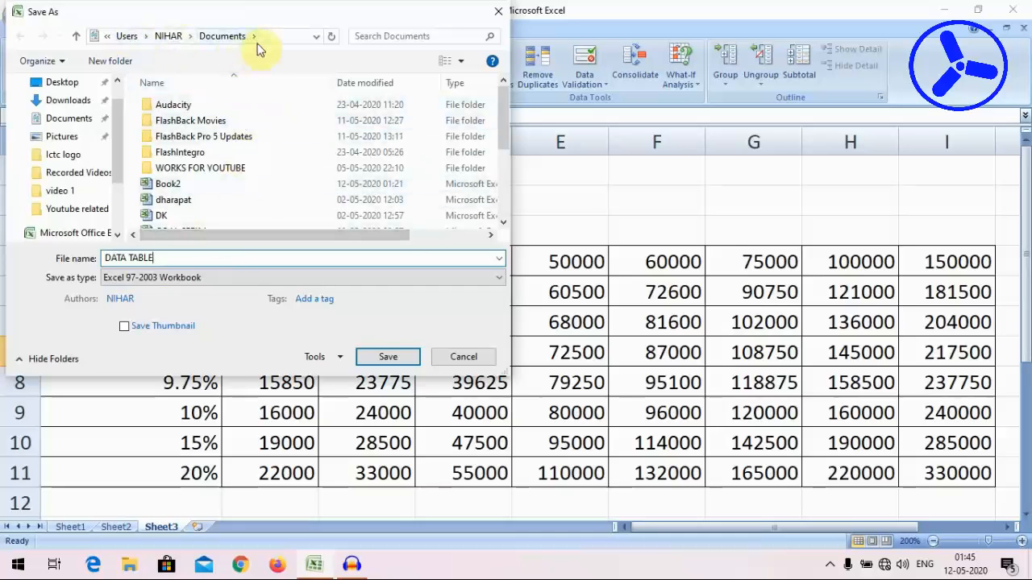
left_click(388, 359)
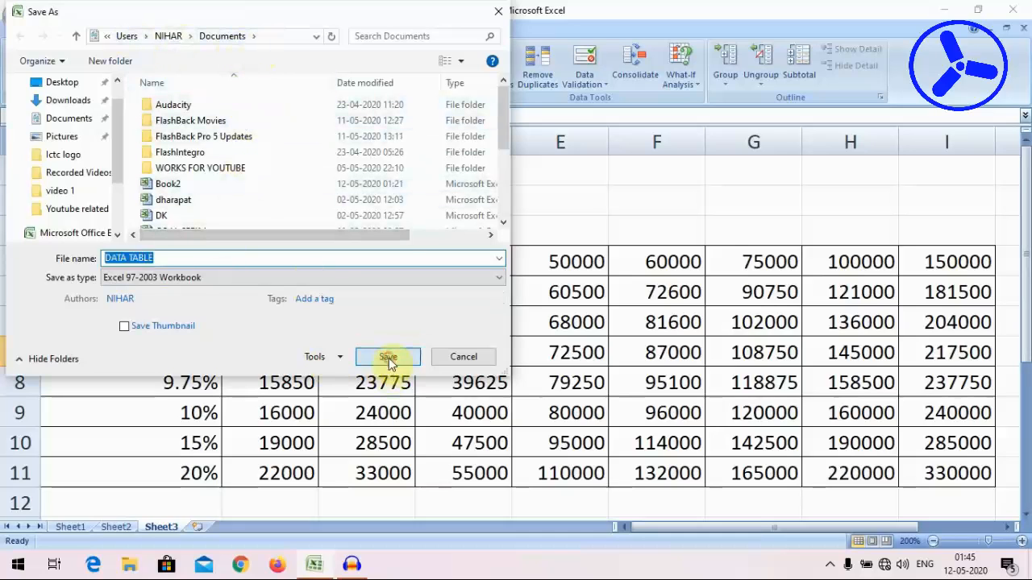